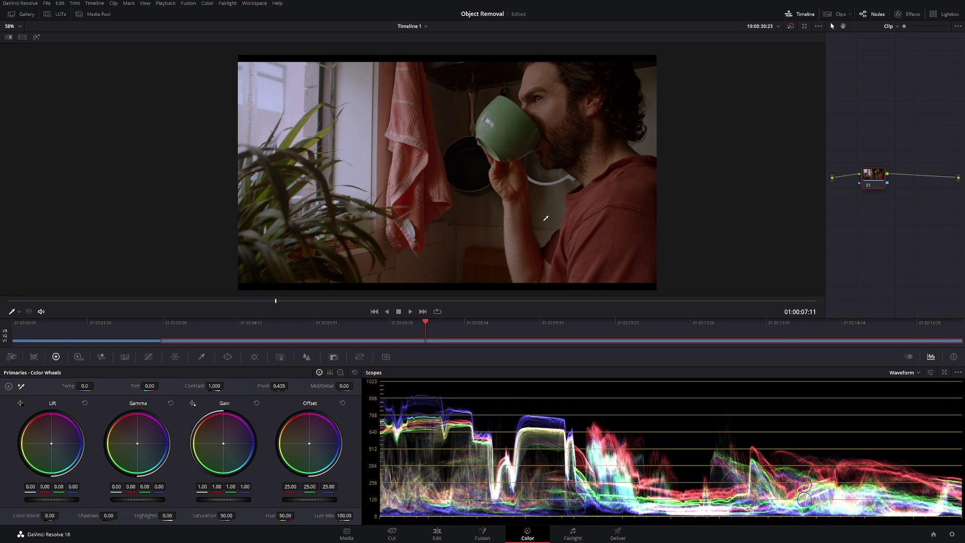
# - Scrub through the kitchen clip and settle on frame 01:00:09:22, where the green mug is lowered
pyautogui.scroll(-1, 546, 218)
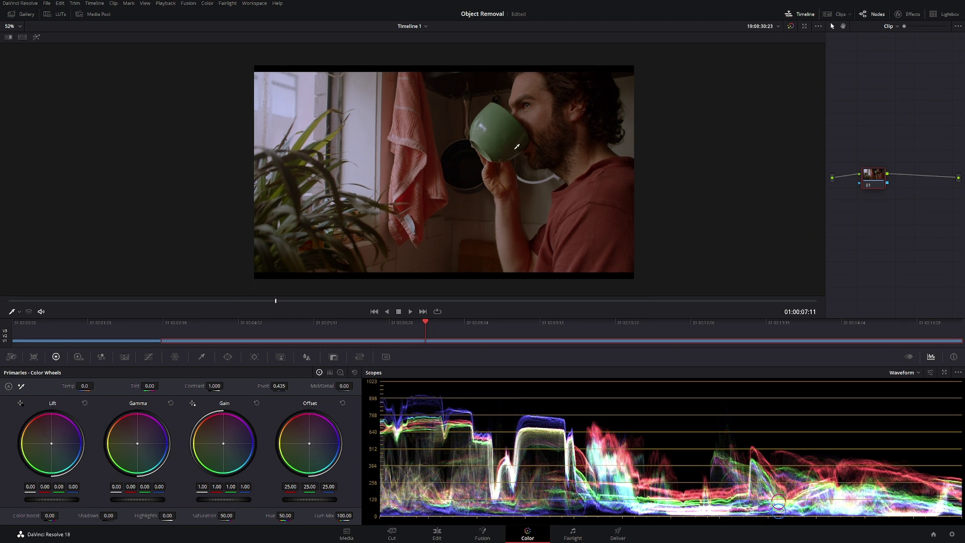
pyautogui.click(399, 301)
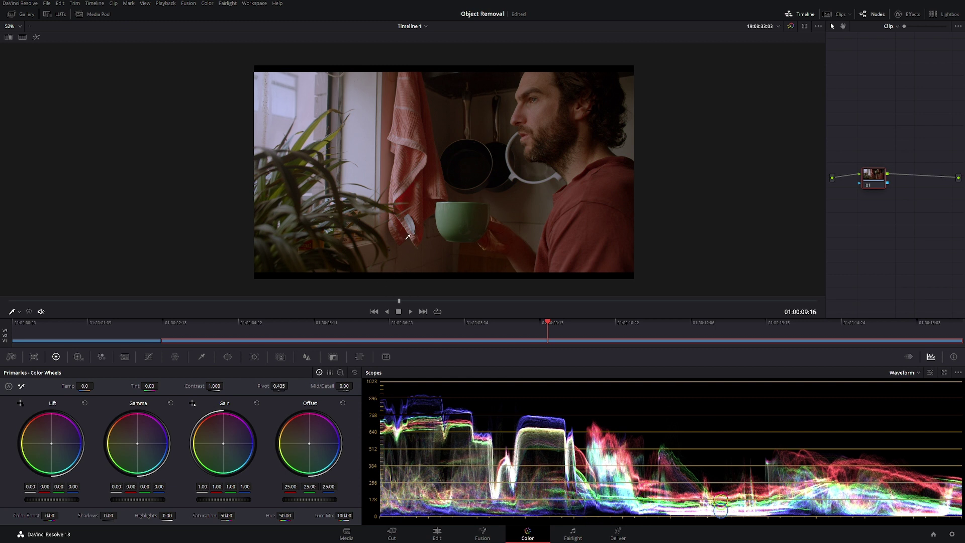
pyautogui.click(333, 301)
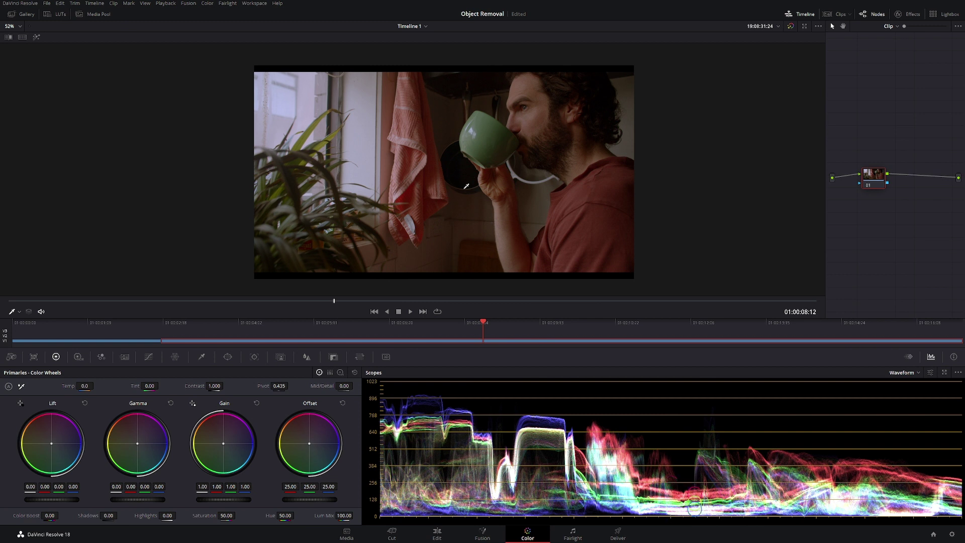
pyautogui.click(422, 301)
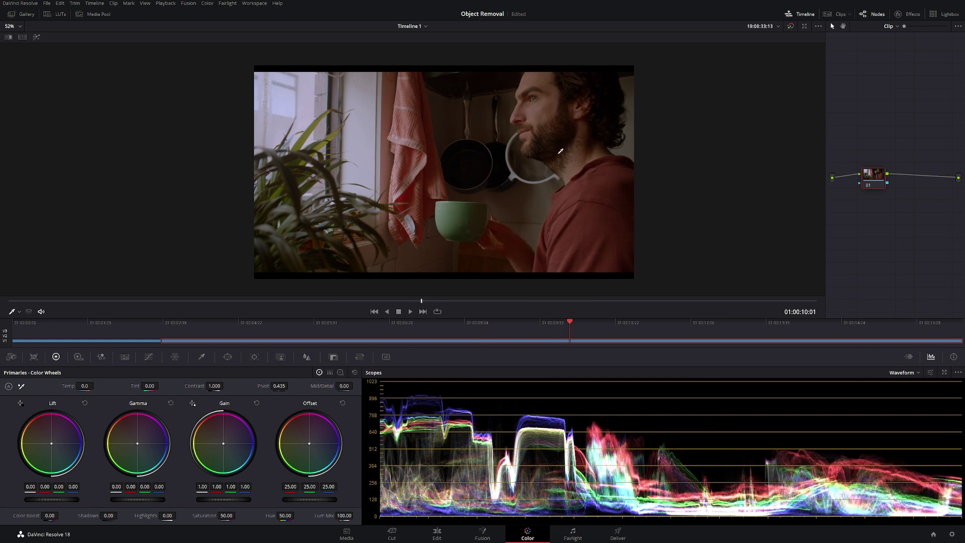
pyautogui.scroll(1, 459, 170)
pyautogui.scroll(1, 460, 171)
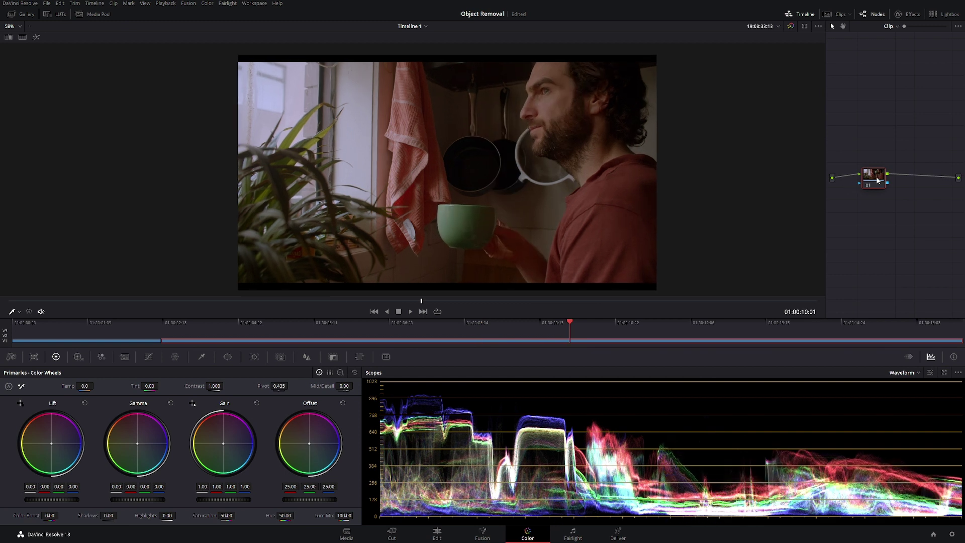
pyautogui.moveTo(876, 182); pyautogui.dragTo(873, 186)
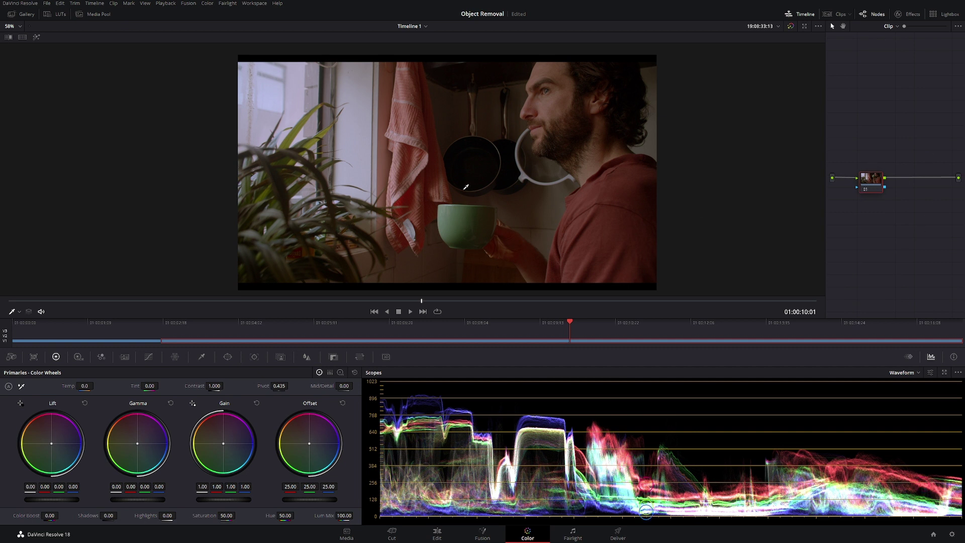
pyautogui.click(355, 302)
pyautogui.click(426, 300)
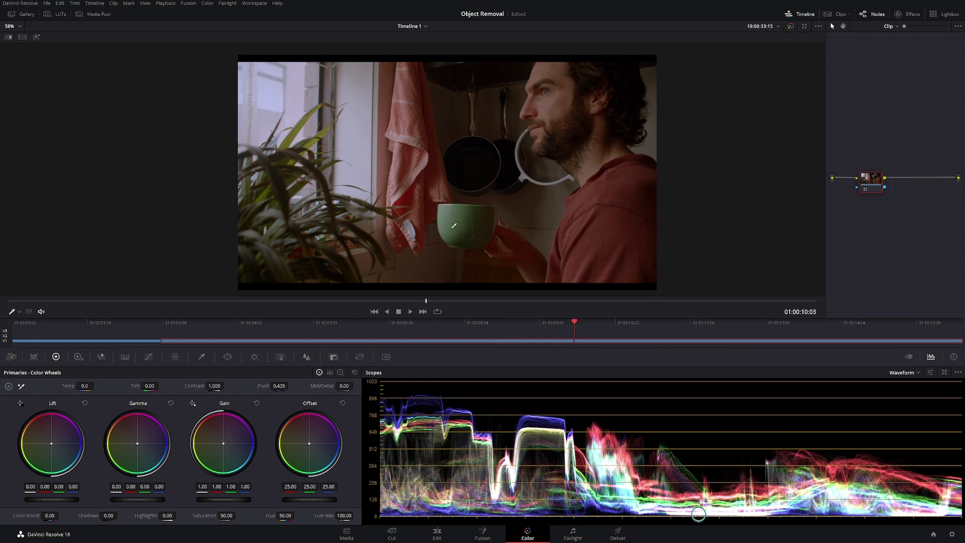
pyautogui.click(361, 301)
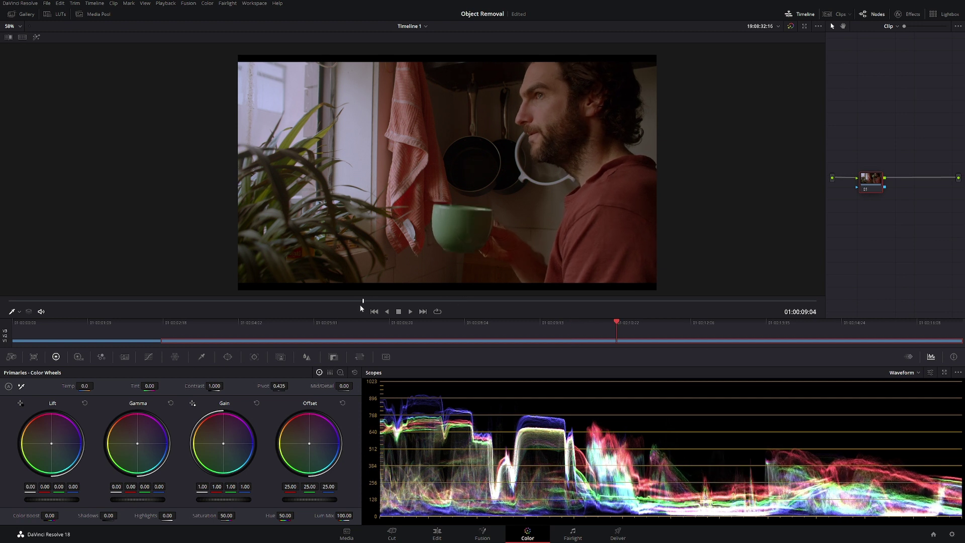
pyautogui.moveTo(361, 307)
pyautogui.mouseDown()
pyautogui.moveTo(313, 307)
pyautogui.moveTo(364, 308)
pyautogui.mouseUp()
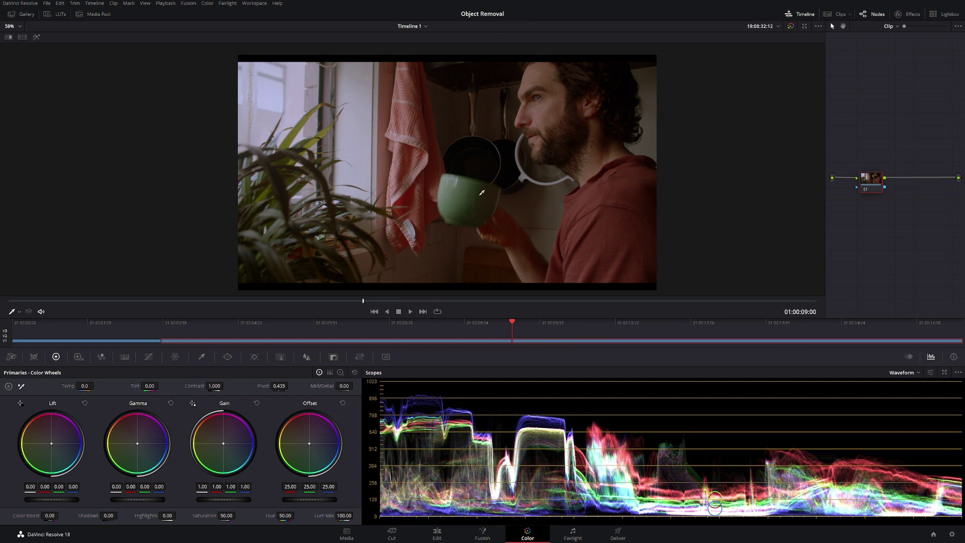
pyautogui.click(412, 302)
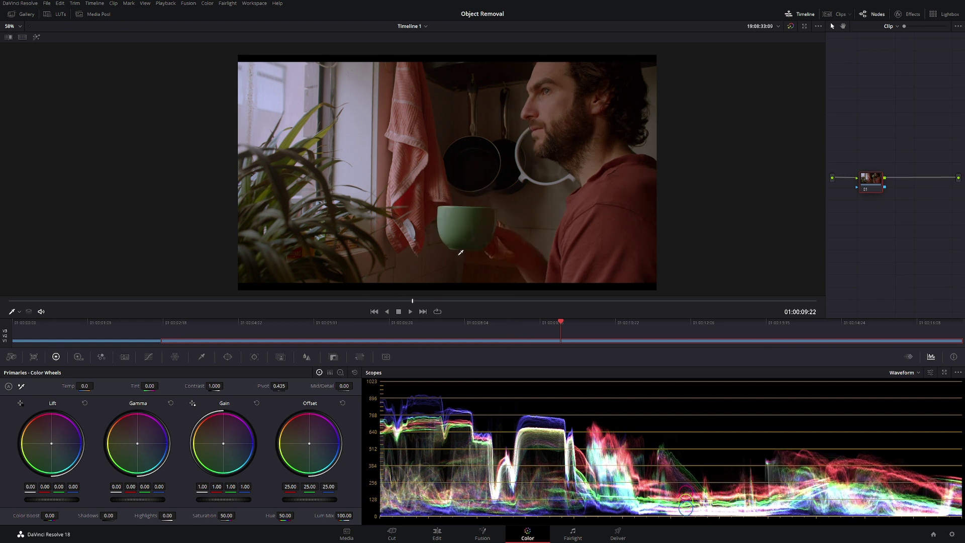
# - Sample the green mug in the HSL qualifier (hue centre 57, width 36.7) and preview its matte over grey
pyautogui.click(202, 357)
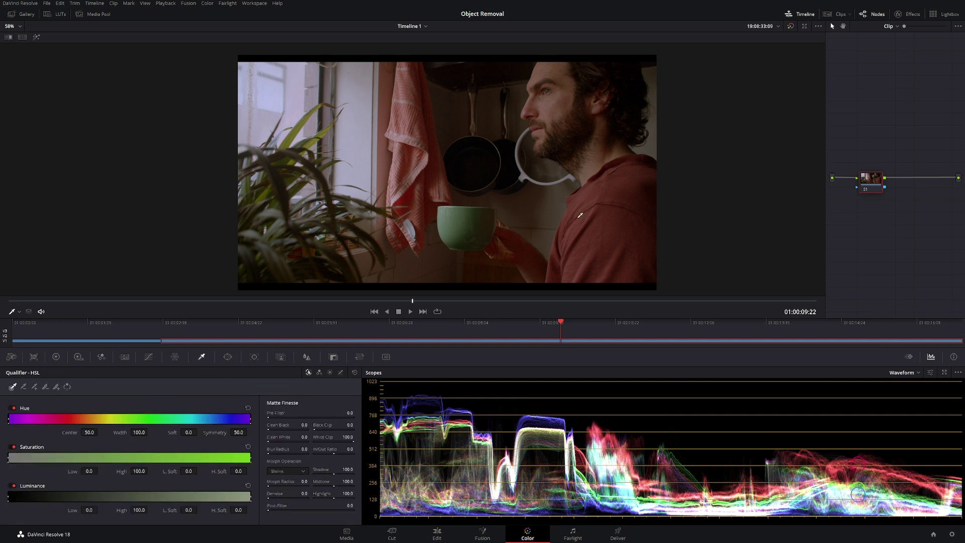
pyautogui.click(466, 216)
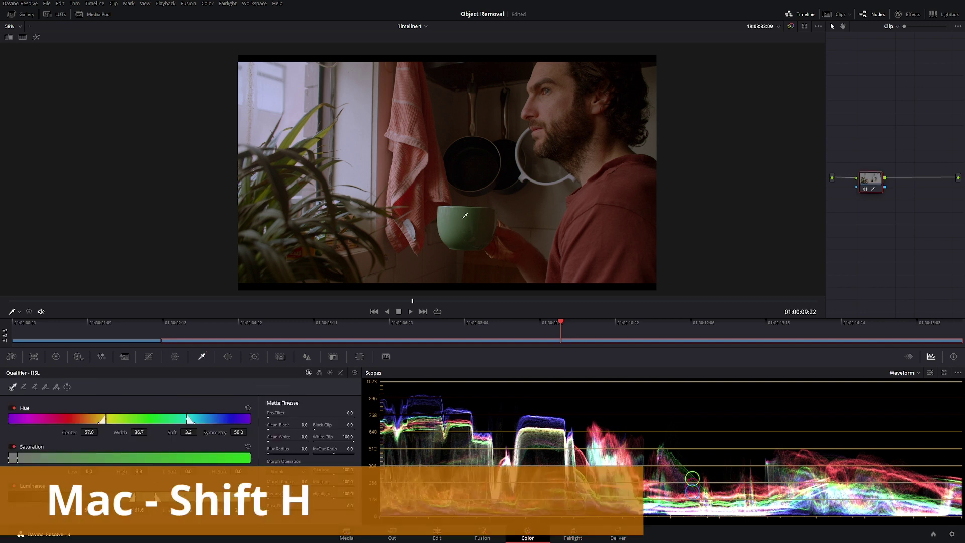
pyautogui.hotkey('shift', 'h')
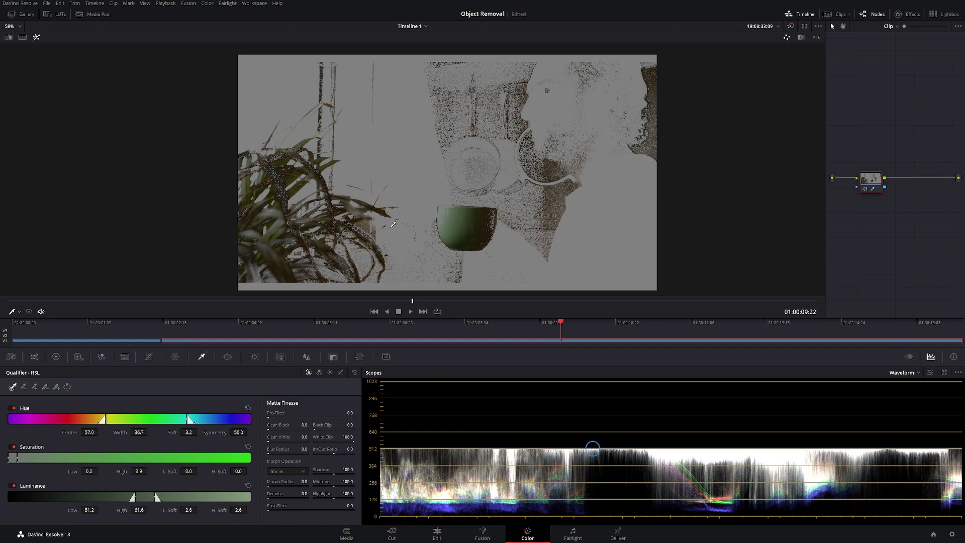
# - Add a circular window, moving it onto the mug, shrinking it and softening its edge
pyautogui.click(228, 356)
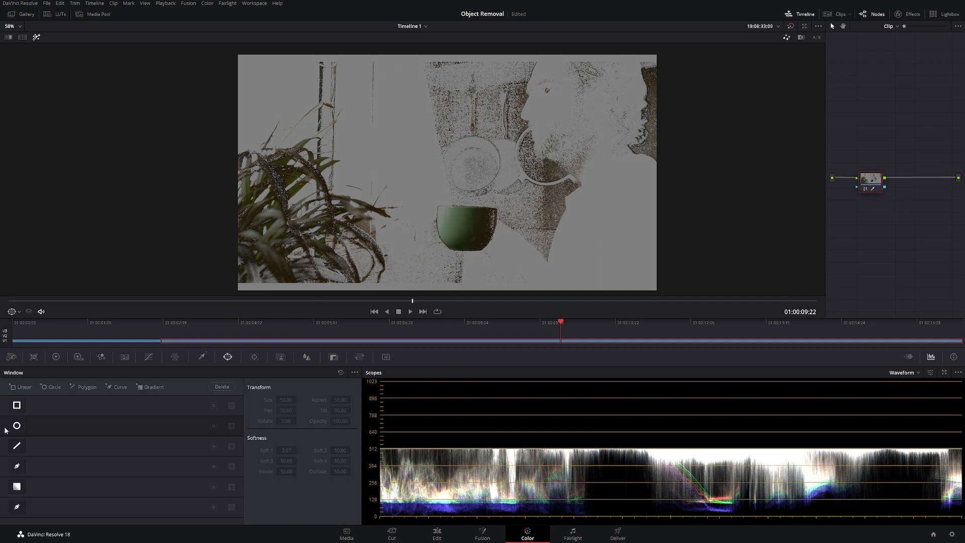
pyautogui.click(17, 425)
pyautogui.moveTo(464, 180); pyautogui.dragTo(475, 221)
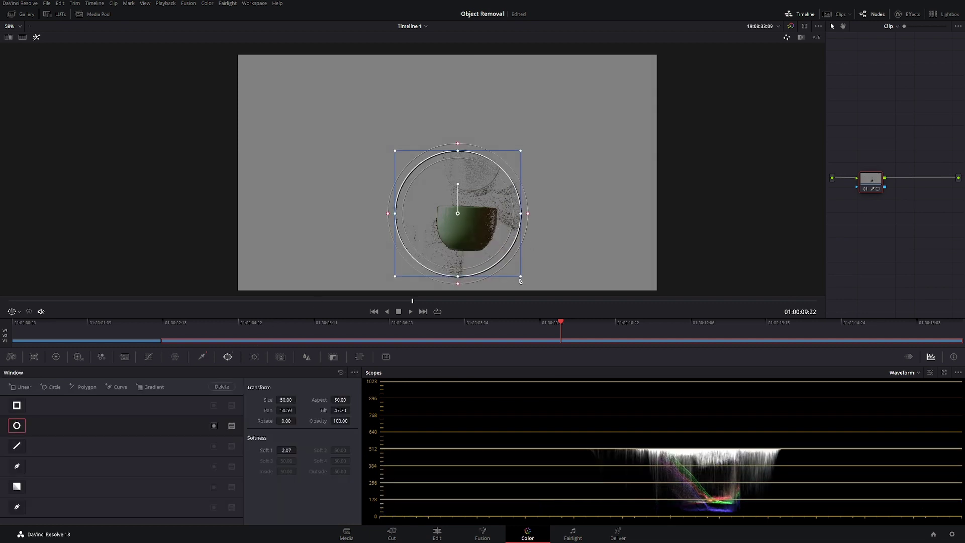
pyautogui.moveTo(521, 281); pyautogui.dragTo(510, 271)
pyautogui.moveTo(516, 213); pyautogui.dragTo(537, 213)
# - Tighten the circle around the mug and recentre it over the mug
pyautogui.scroll(2, 448, 218)
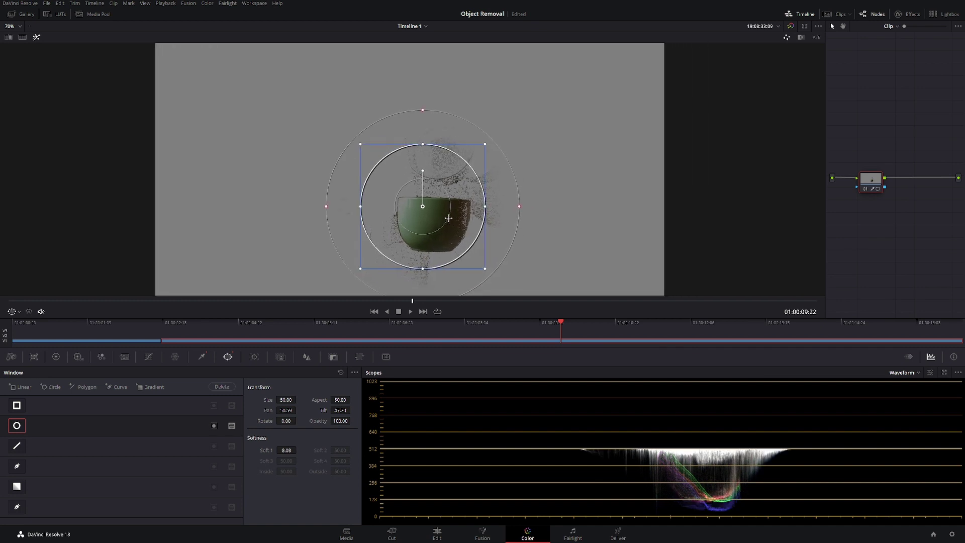
pyautogui.moveTo(442, 220); pyautogui.dragTo(452, 227)
pyautogui.scroll(2, 445, 228)
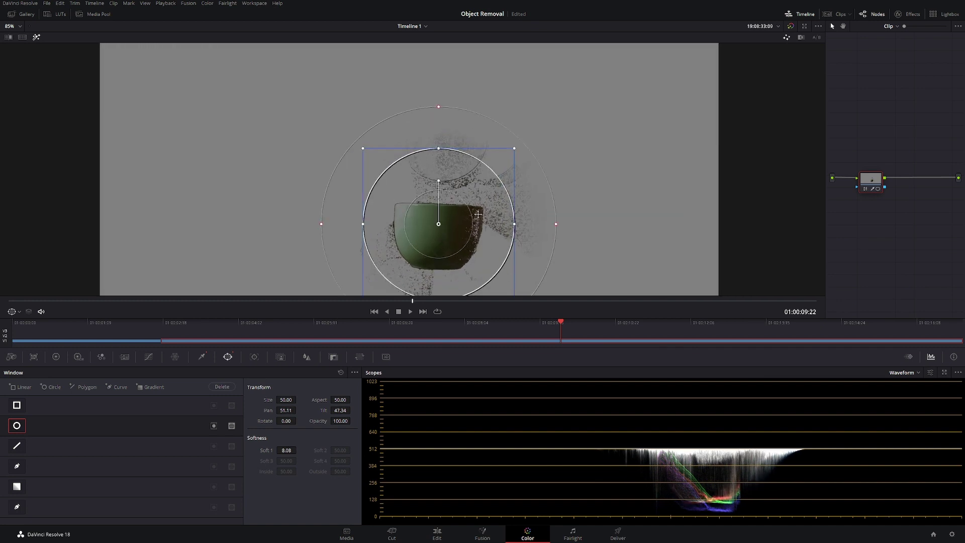
pyautogui.moveTo(515, 152); pyautogui.dragTo(494, 162)
pyautogui.moveTo(462, 221); pyautogui.dragTo(427, 204)
pyautogui.scroll(-1, 467, 209)
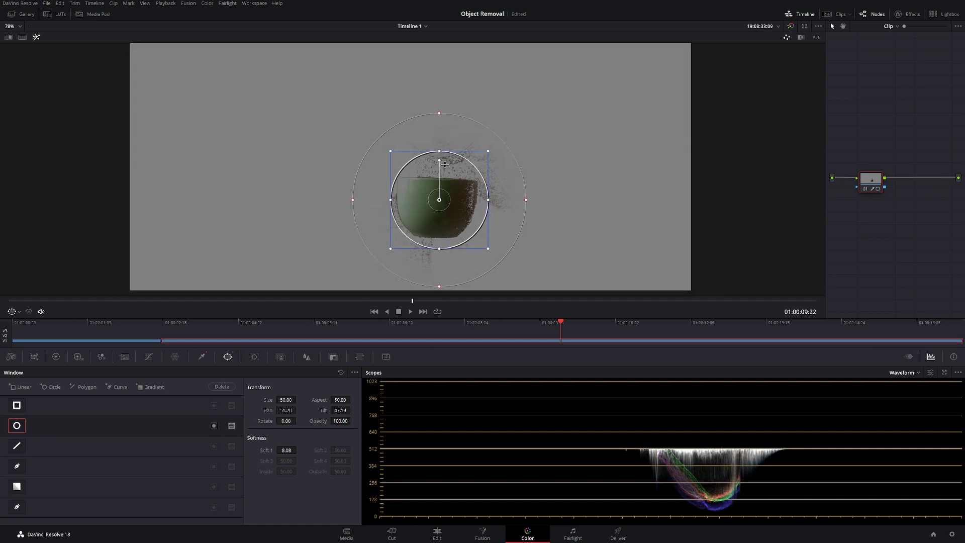
pyautogui.click(201, 357)
# - Refine the qualifier: Luminance Low 51.8, L.Soft 3.4, Saturation Low 0.7, wider hue range, Clean Black raised
pyautogui.moveTo(90, 511); pyautogui.dragTo(100, 510)
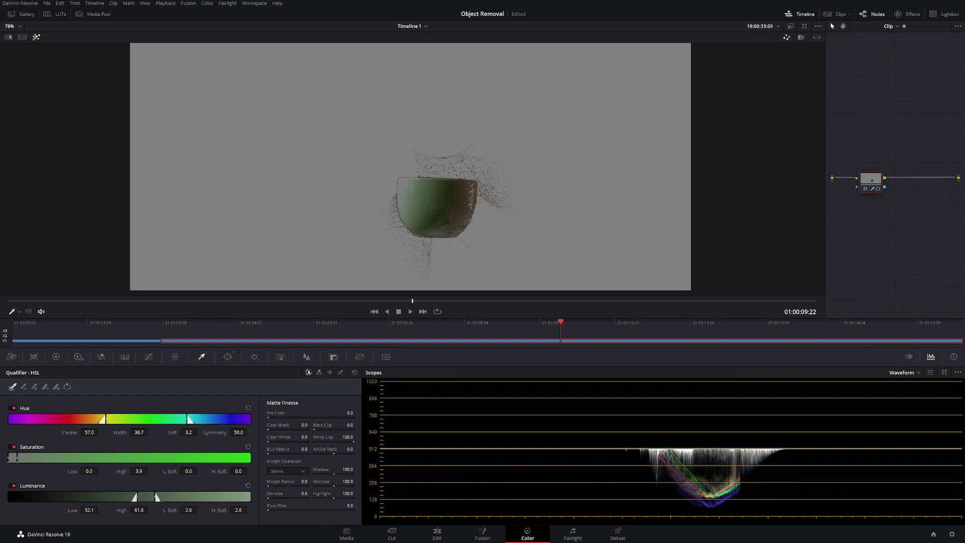
pyautogui.moveTo(304, 425)
pyautogui.mouseDown()
pyautogui.moveTo(307, 437)
pyautogui.moveTo(302, 425)
pyautogui.mouseUp()
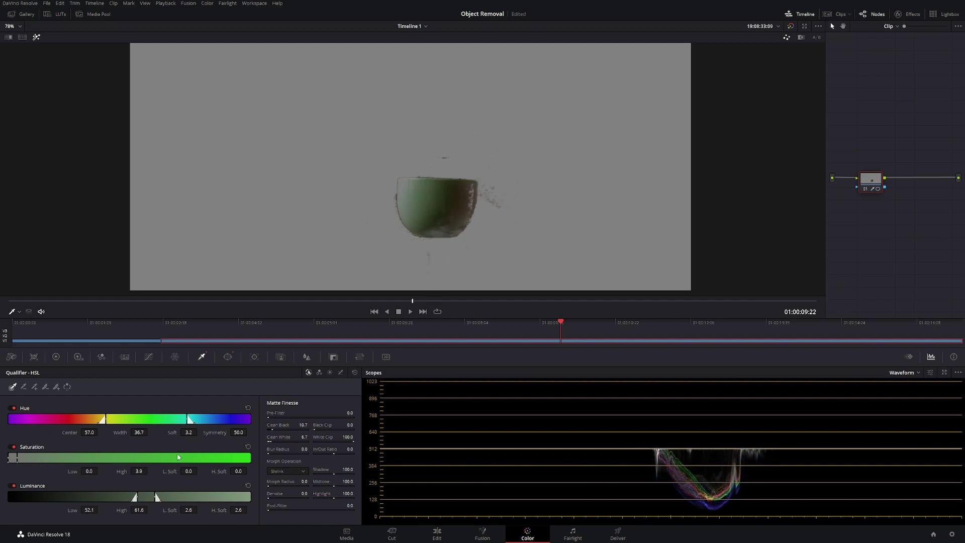
pyautogui.moveTo(100, 470); pyautogui.dragTo(100, 471)
pyautogui.moveTo(94, 510); pyautogui.dragTo(93, 510)
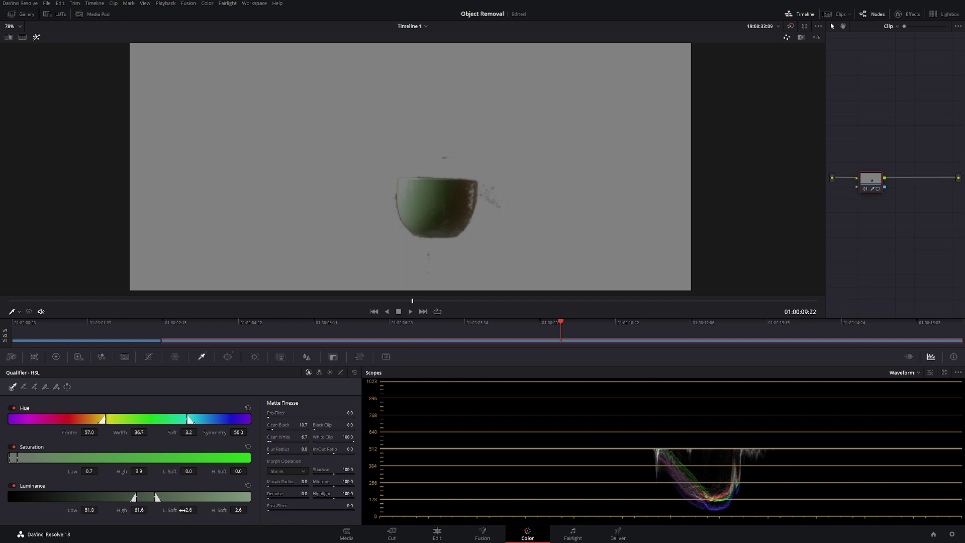
pyautogui.moveTo(185, 510); pyautogui.dragTo(199, 511)
pyautogui.moveTo(139, 432); pyautogui.dragTo(149, 432)
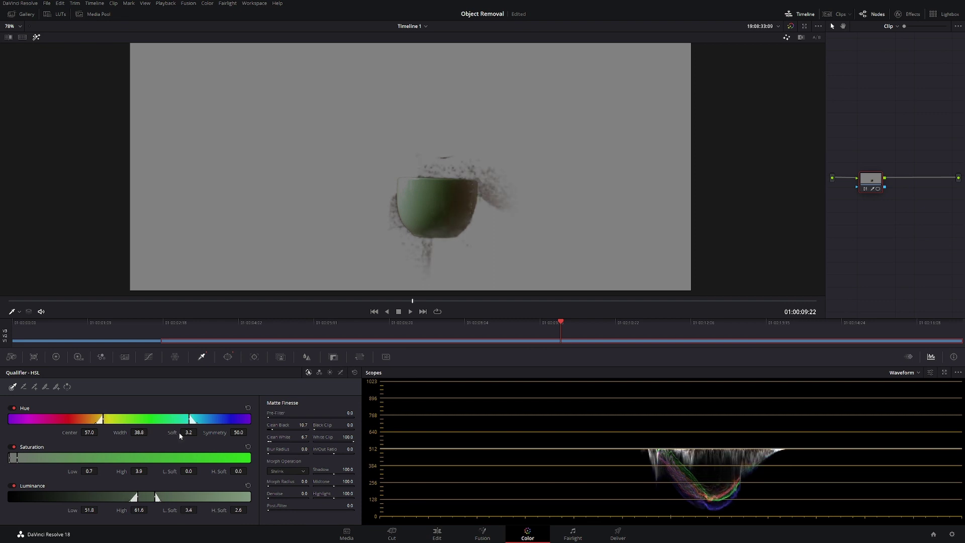
# - Raise Clean White to 9.6 and check the matte at a later frame before returning to 01:00:09:20
pyautogui.moveTo(304, 436)
pyautogui.mouseDown()
pyautogui.moveTo(310, 425)
pyautogui.moveTo(309, 449)
pyautogui.mouseUp()
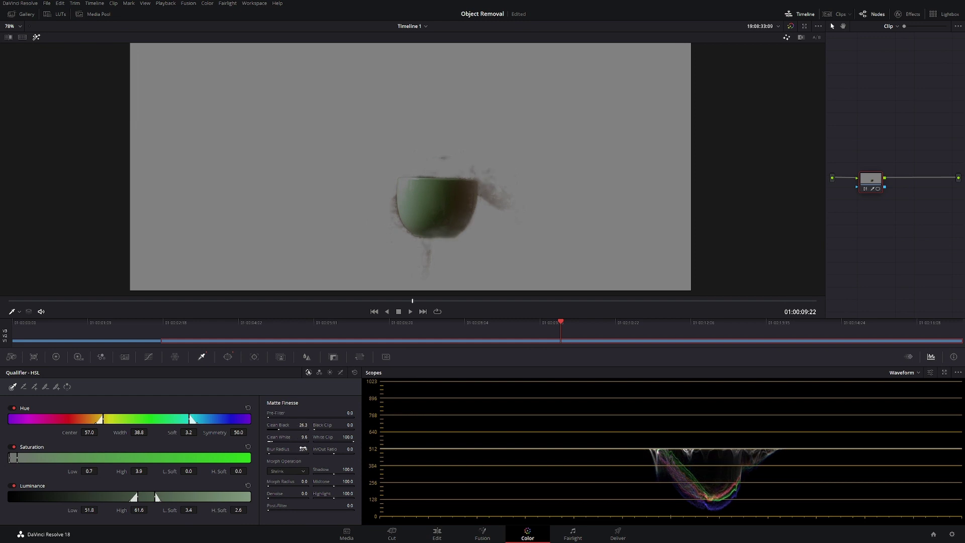
pyautogui.moveTo(464, 298)
pyautogui.mouseDown()
pyautogui.moveTo(489, 302)
pyautogui.moveTo(356, 301)
pyautogui.moveTo(533, 306)
pyautogui.mouseUp()
pyautogui.scroll(-2, 455, 251)
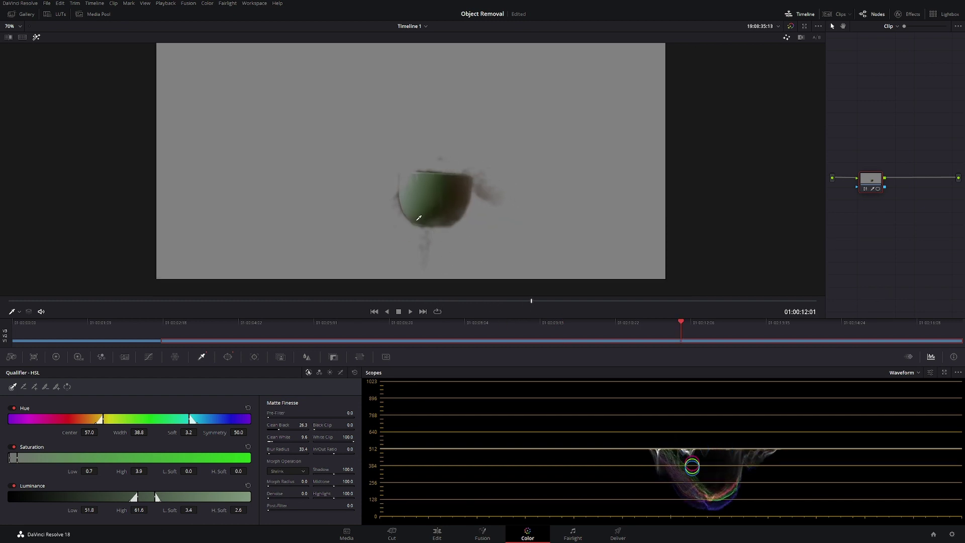
pyautogui.moveTo(420, 302); pyautogui.dragTo(408, 303)
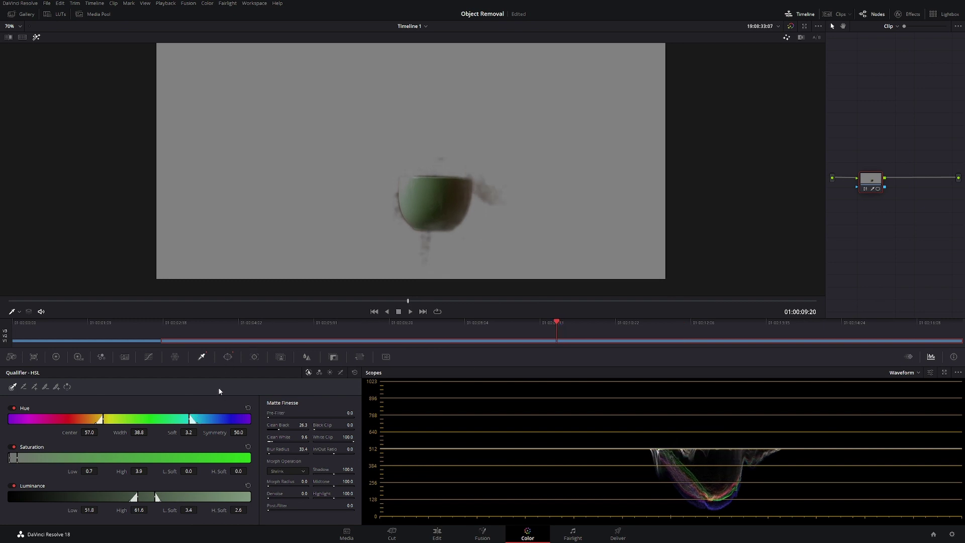
# - Replace the circle with a hand-drawn curve window traced around the mug and bring up its tracking controls
pyautogui.click(228, 357)
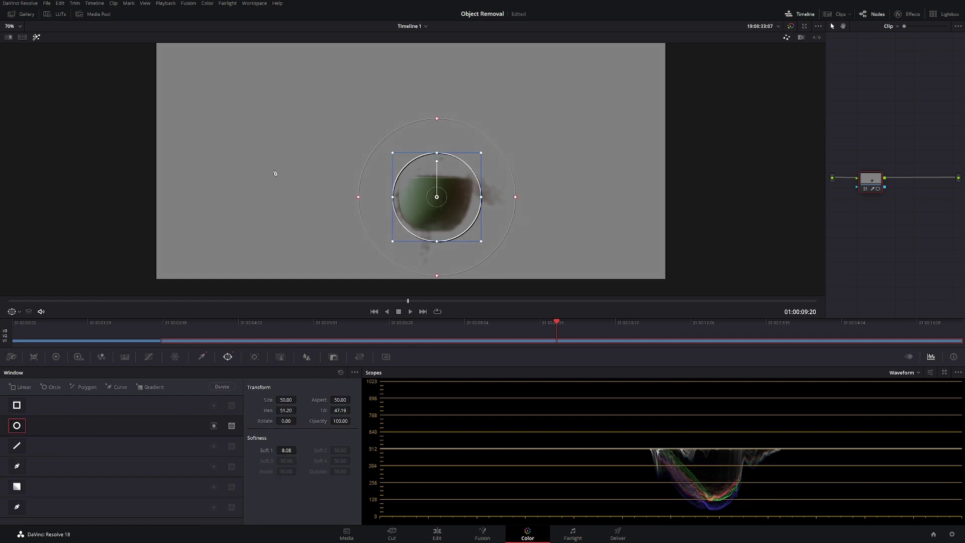
pyautogui.click(19, 427)
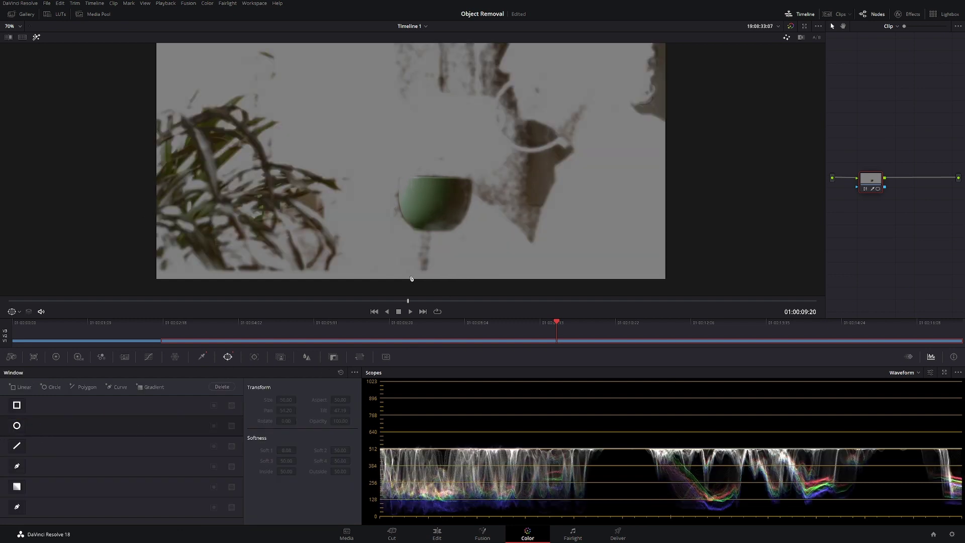
pyautogui.click(19, 508)
pyautogui.moveTo(454, 232)
pyautogui.mouseDown()
pyautogui.moveTo(476, 198)
pyautogui.moveTo(471, 179)
pyautogui.moveTo(405, 174)
pyautogui.moveTo(395, 189)
pyautogui.moveTo(405, 222)
pyautogui.moveTo(415, 235)
pyautogui.moveTo(454, 233)
pyautogui.mouseUp()
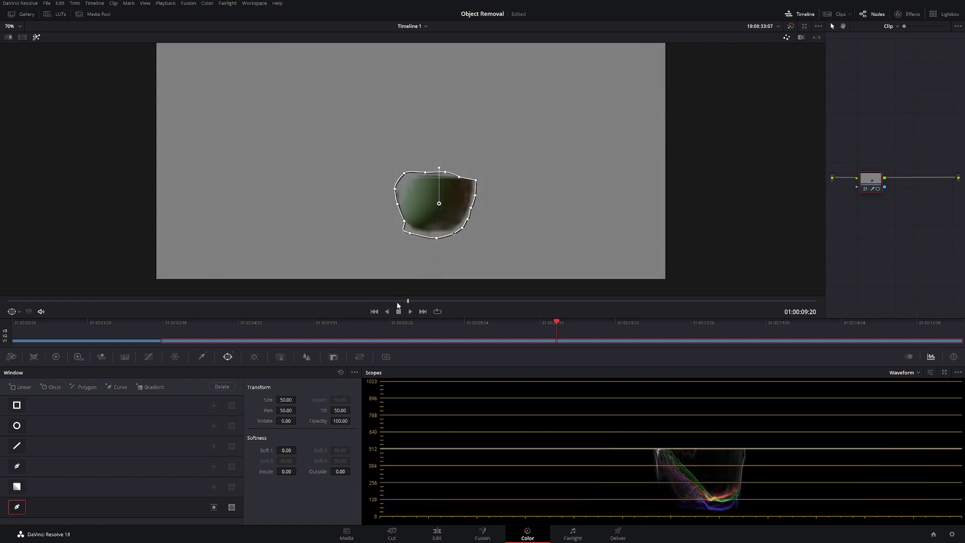
pyautogui.click(253, 358)
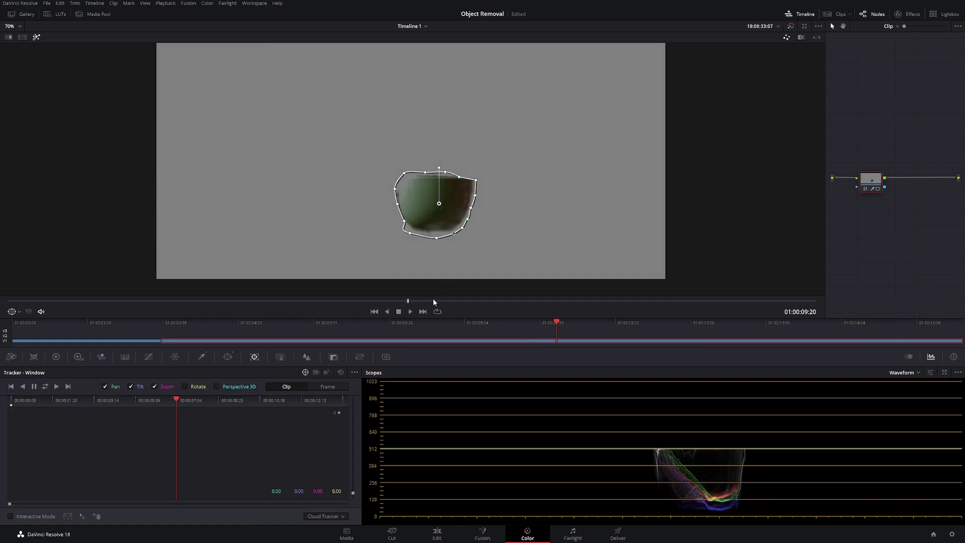
# - Scrub the clip to check the window's placement and set the tracker to Frame mode
pyautogui.moveTo(435, 302); pyautogui.dragTo(498, 300)
pyautogui.moveTo(401, 299); pyautogui.dragTo(386, 299)
pyautogui.click(333, 388)
# - At 01:00:06:10, leave highlight view and drag the window back onto the raised green mug
pyautogui.click(538, 301)
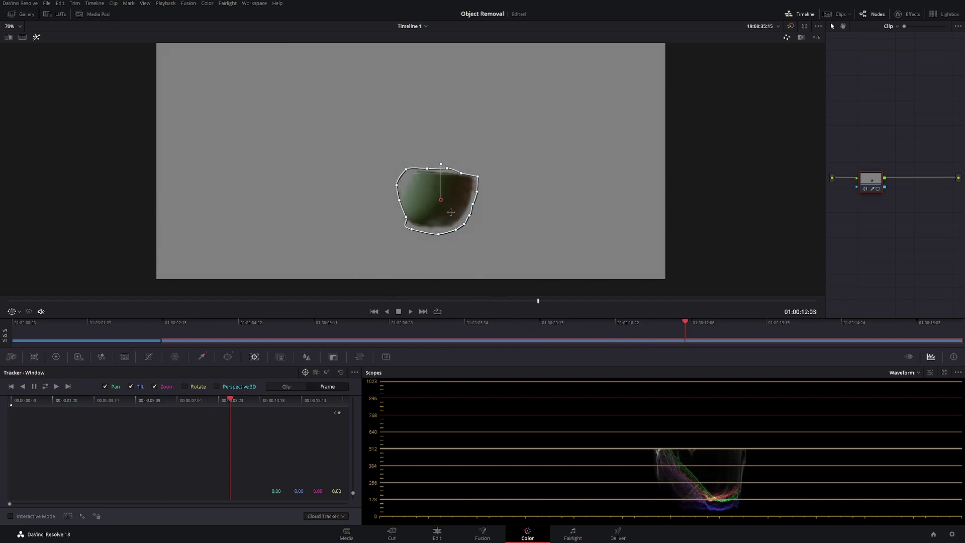
pyautogui.click(666, 300)
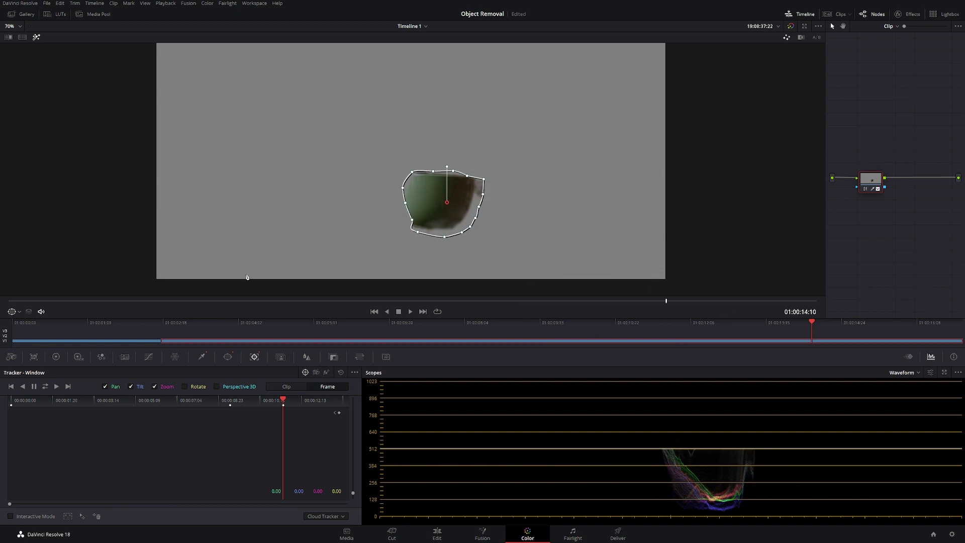
pyautogui.click(217, 300)
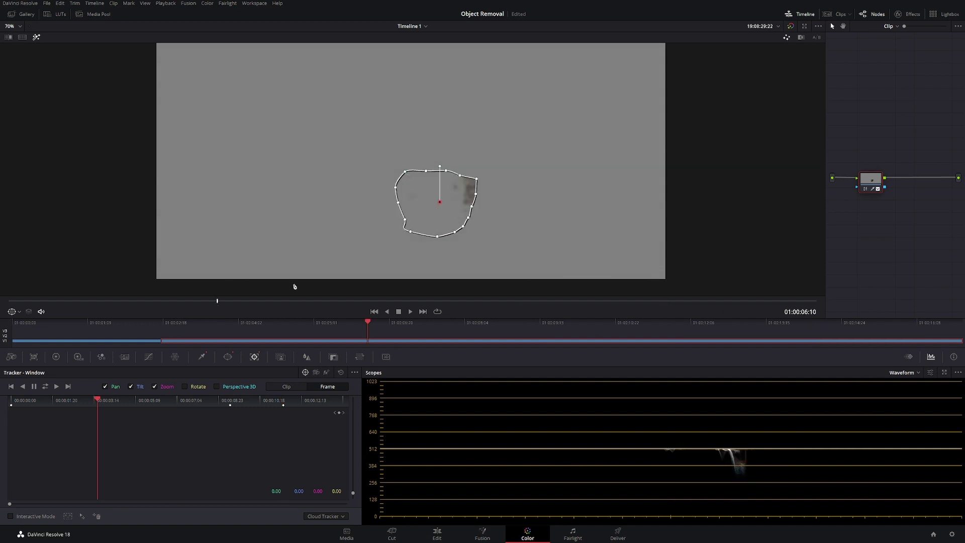
pyautogui.hotkey('shift', 'h')
pyautogui.moveTo(410, 181); pyautogui.dragTo(460, 66)
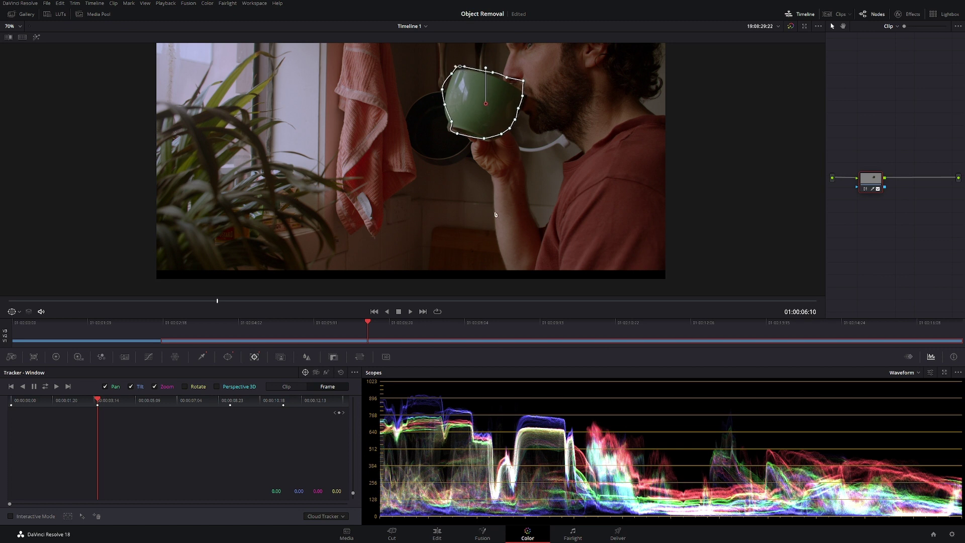
# - Reset the node grade to remove the mug window, then move to frame 01:00:10:24
pyautogui.rightClick(867, 190)
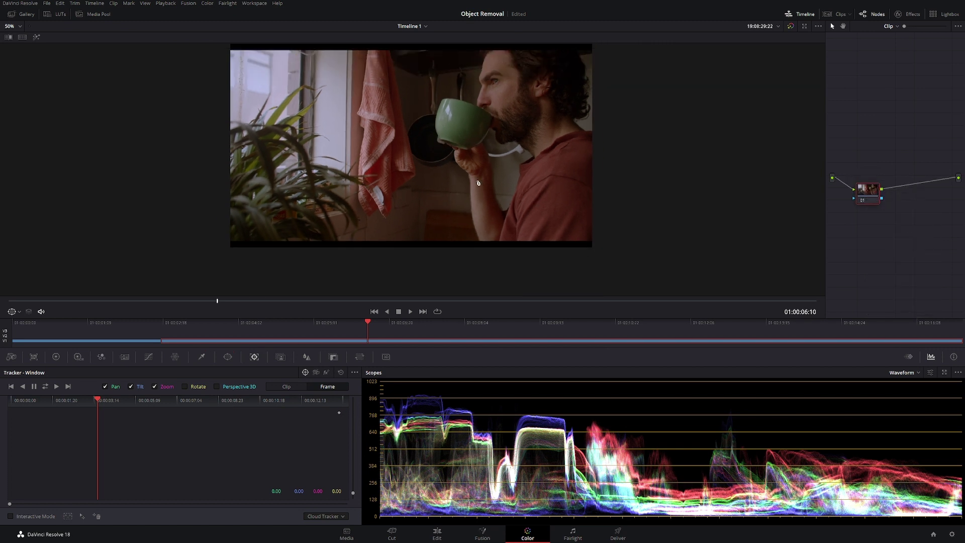
pyautogui.scroll(-2, 478, 183)
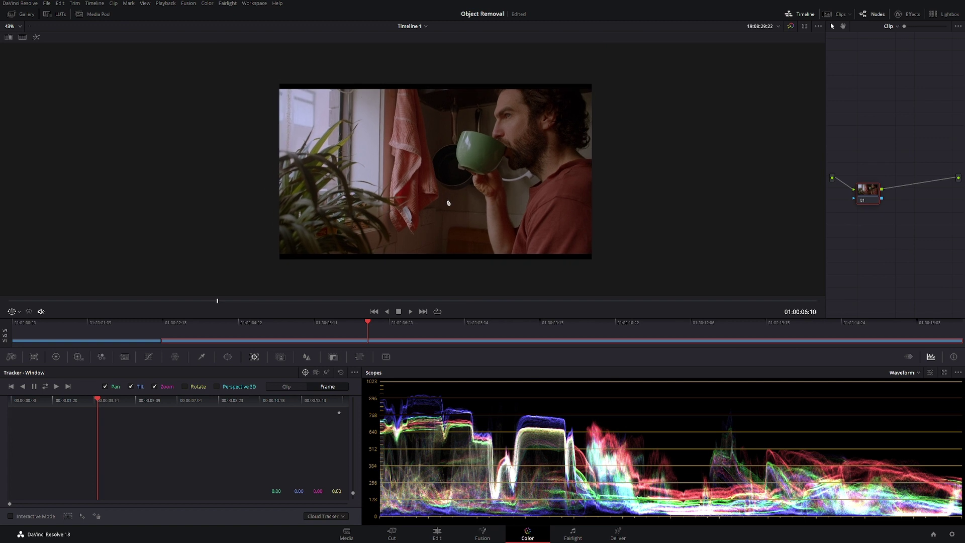
pyautogui.scroll(2, 465, 213)
pyautogui.moveTo(469, 214); pyautogui.dragTo(424, 220)
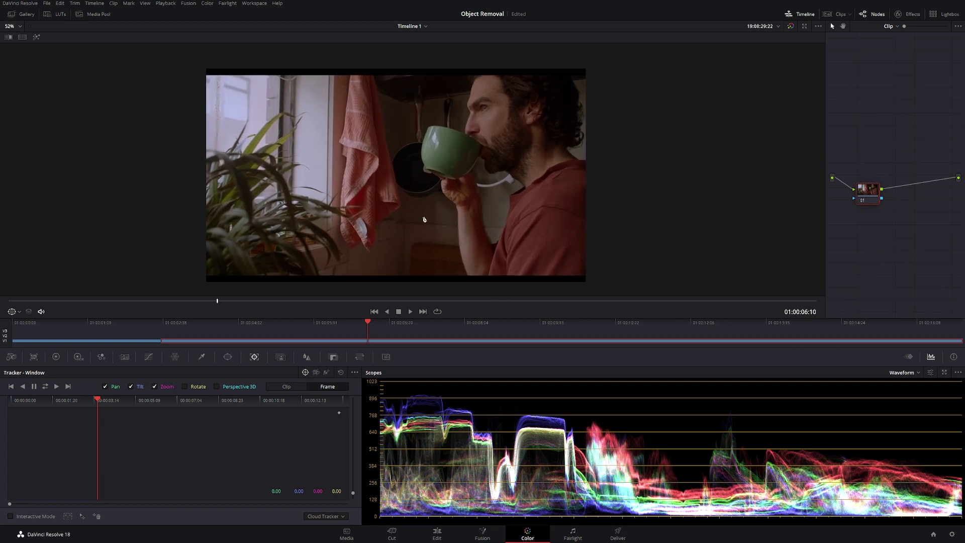
pyautogui.hotkey('shift', 'z')
pyautogui.click(349, 301)
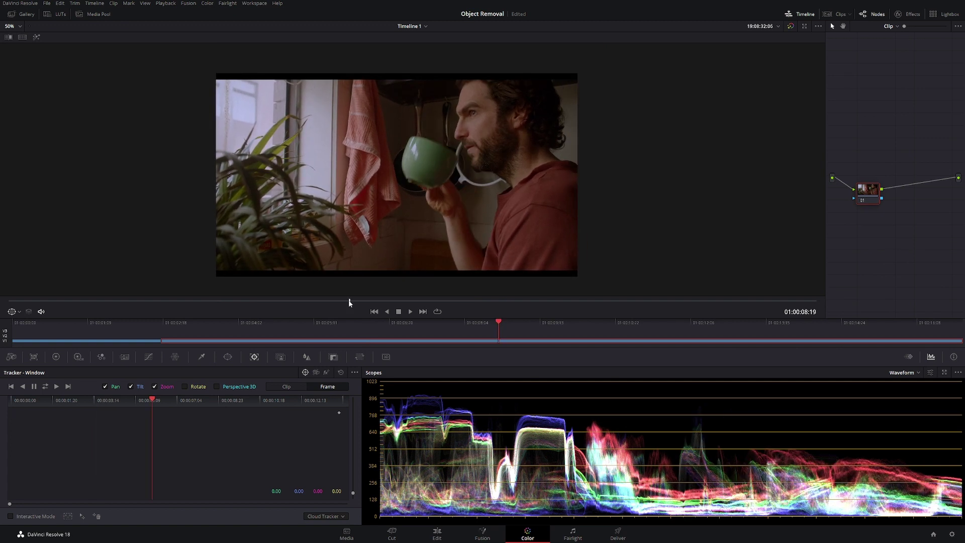
pyautogui.moveTo(350, 301); pyautogui.dragTo(473, 302)
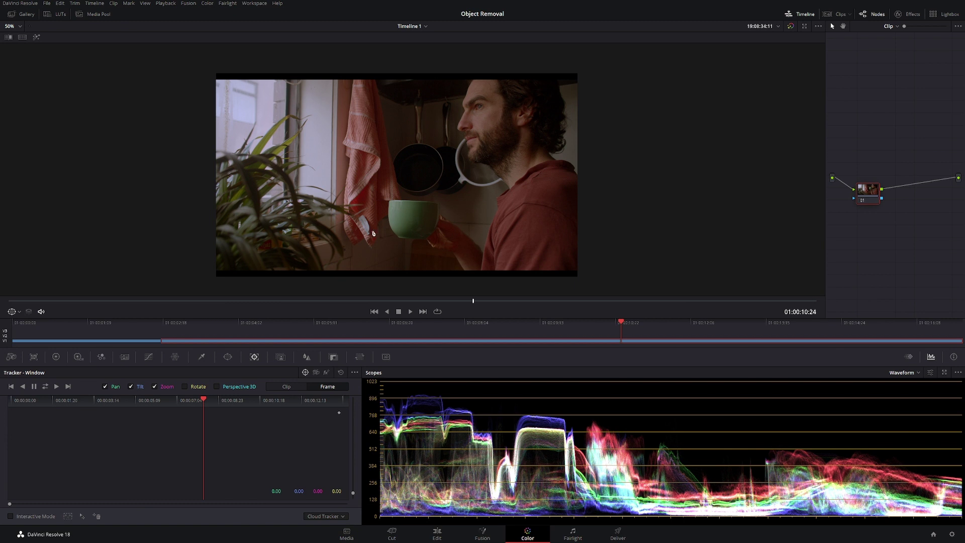
# - Draw a six-point pen window spanning the middle of the shot from the hanging towel to the man's shoulder
pyautogui.click(227, 356)
pyautogui.scroll(-1, 343, 214)
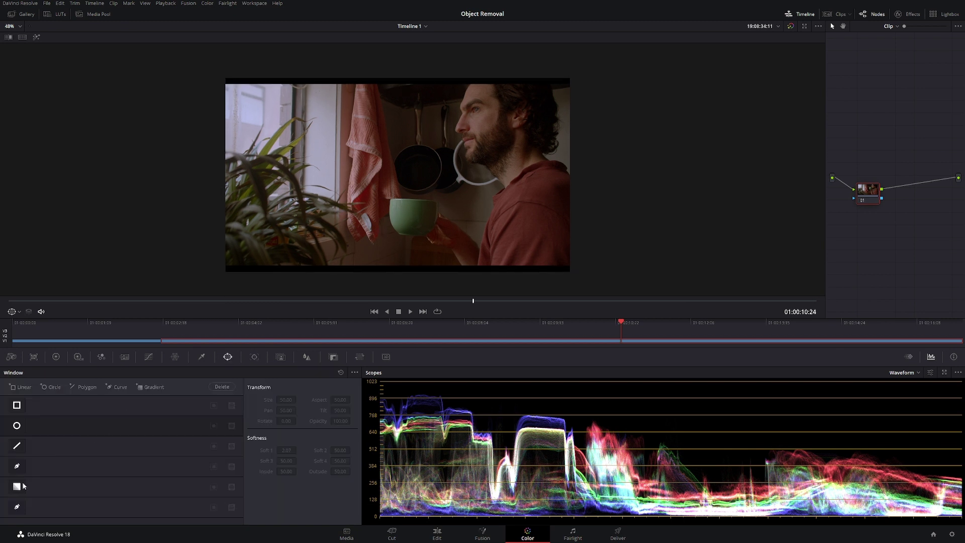
pyautogui.click(17, 507)
pyautogui.click(361, 70)
pyautogui.scroll(-2, 367, 195)
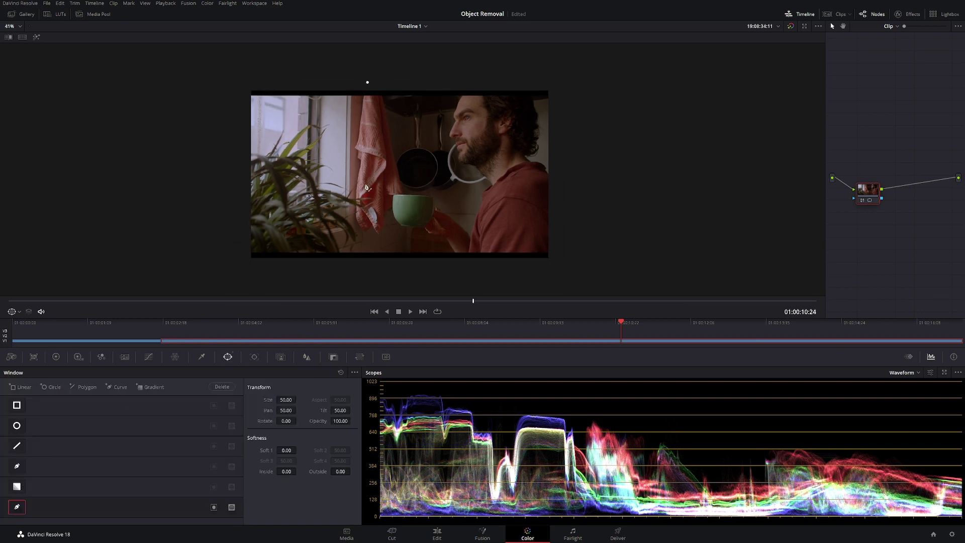
pyautogui.click(373, 286)
pyautogui.click(572, 274)
pyautogui.click(582, 111)
pyautogui.click(577, 58)
pyautogui.click(374, 58)
pyautogui.click(367, 82)
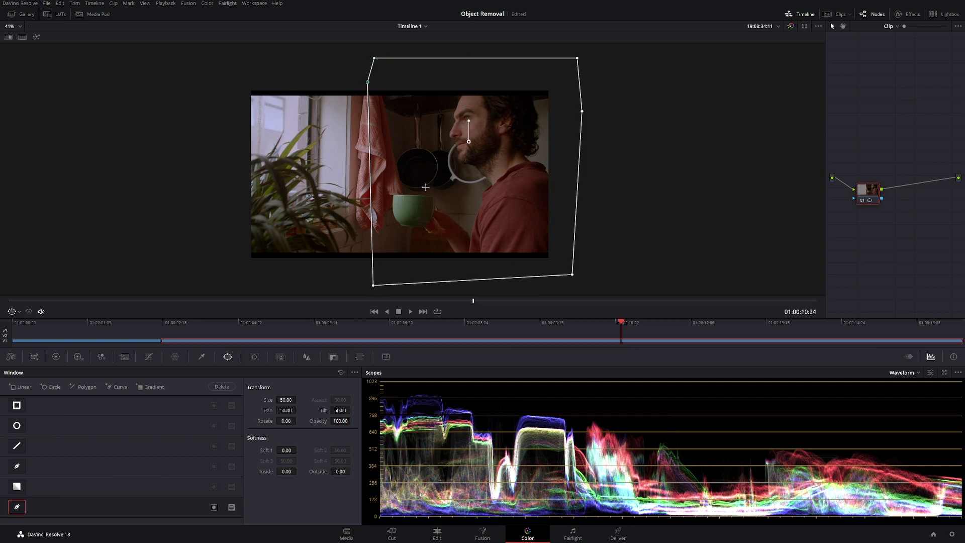
pyautogui.scroll(2, 425, 187)
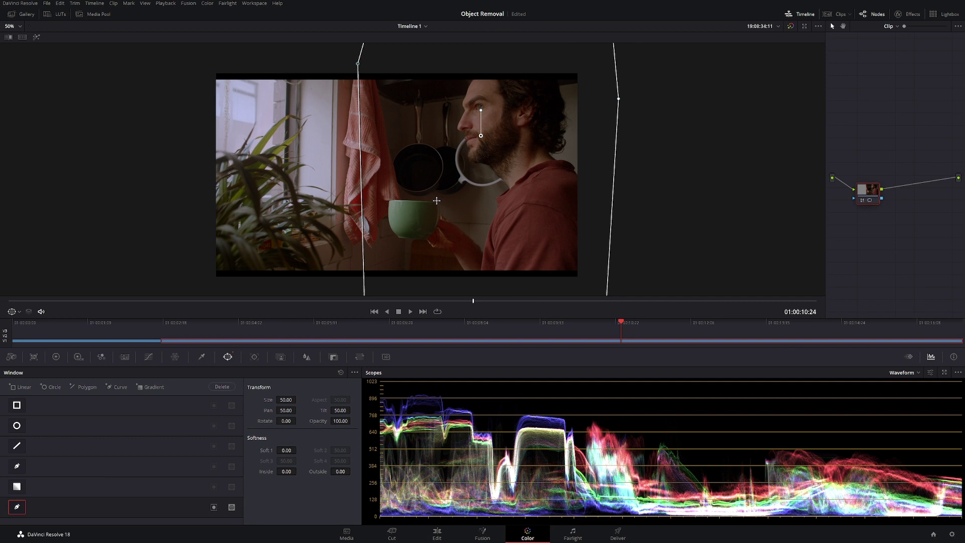
pyautogui.scroll(1, 429, 200)
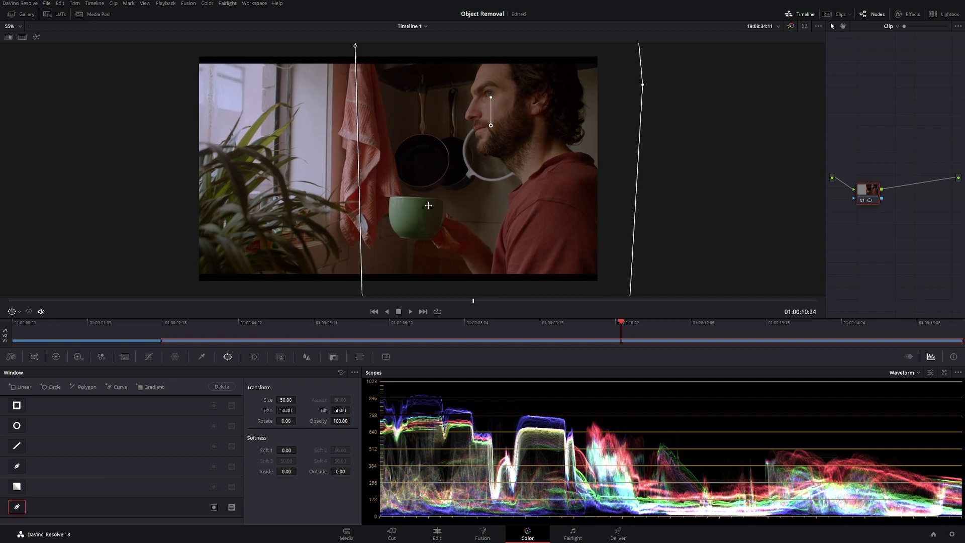
# - Pop the Color Warper out into a floating window and set its grid to 12 by 12
pyautogui.click(175, 357)
pyautogui.hotkey('ctrl', '=')
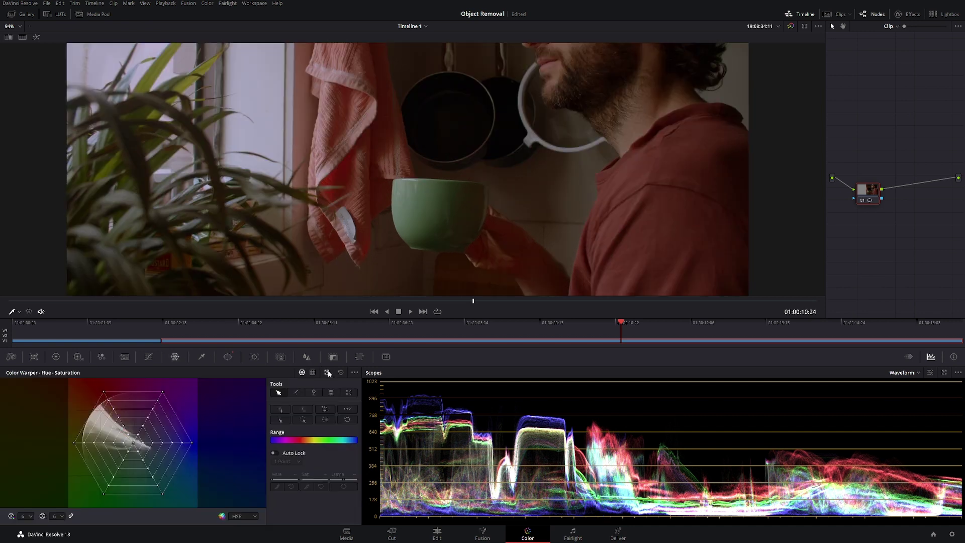
pyautogui.click(328, 373)
pyautogui.moveTo(821, 68); pyautogui.dragTo(670, 58)
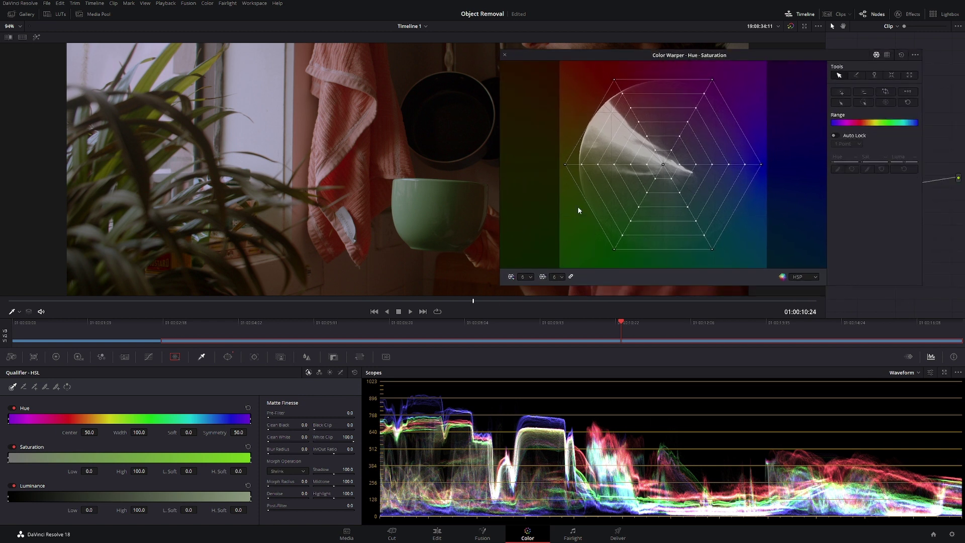
pyautogui.click(562, 278)
pyautogui.click(557, 311)
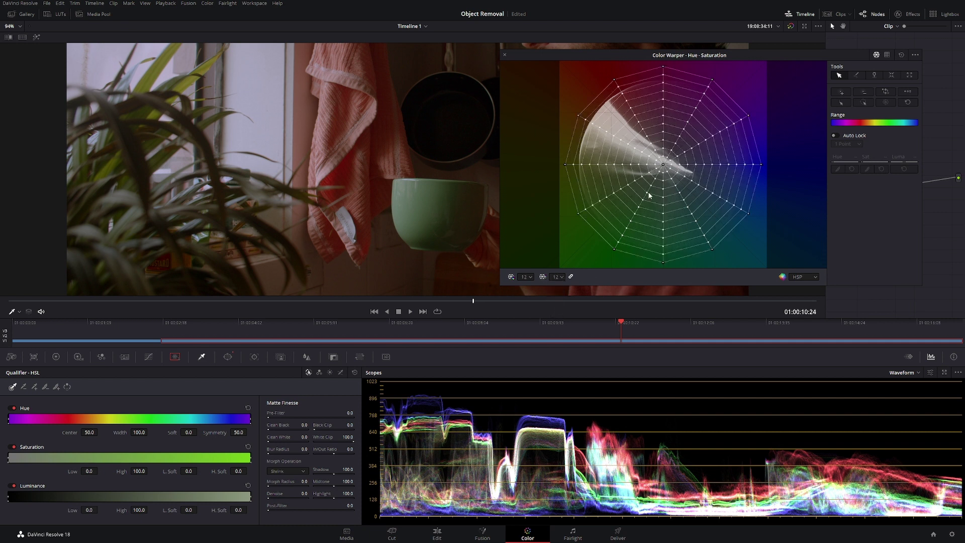
pyautogui.moveTo(619, 53); pyautogui.dragTo(689, 40)
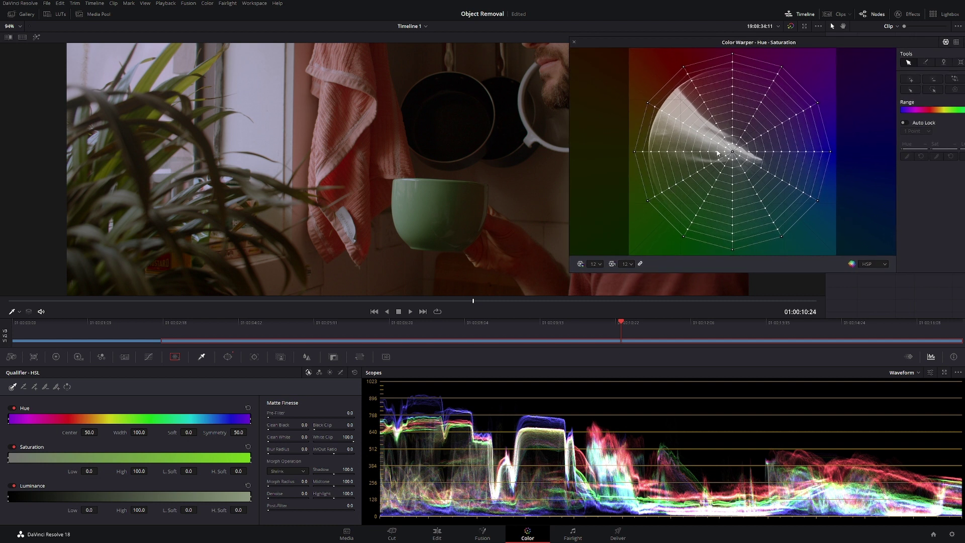
# - Test-drag a red-hue mesh point outward, then back in toward the centre to desaturate it
pyautogui.moveTo(718, 153); pyautogui.dragTo(661, 154)
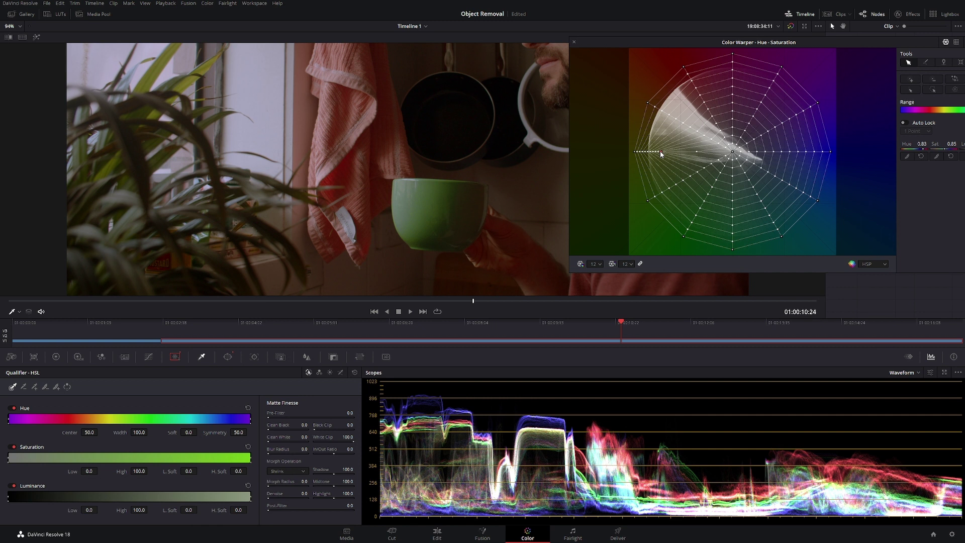
pyautogui.moveTo(661, 154); pyautogui.dragTo(731, 151)
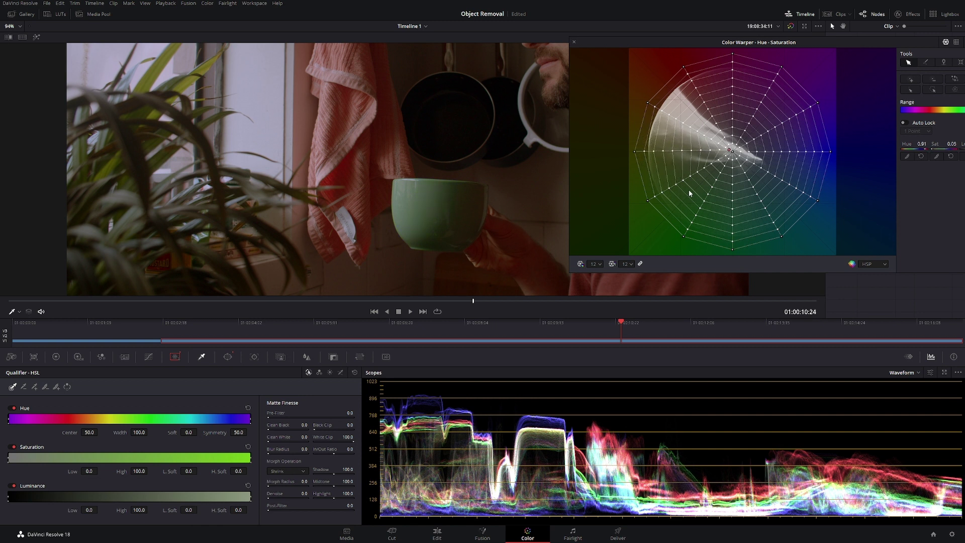
pyautogui.moveTo(781, 50); pyautogui.dragTo(589, 67)
pyautogui.click(781, 57)
pyautogui.moveTo(676, 56); pyautogui.dragTo(840, 48)
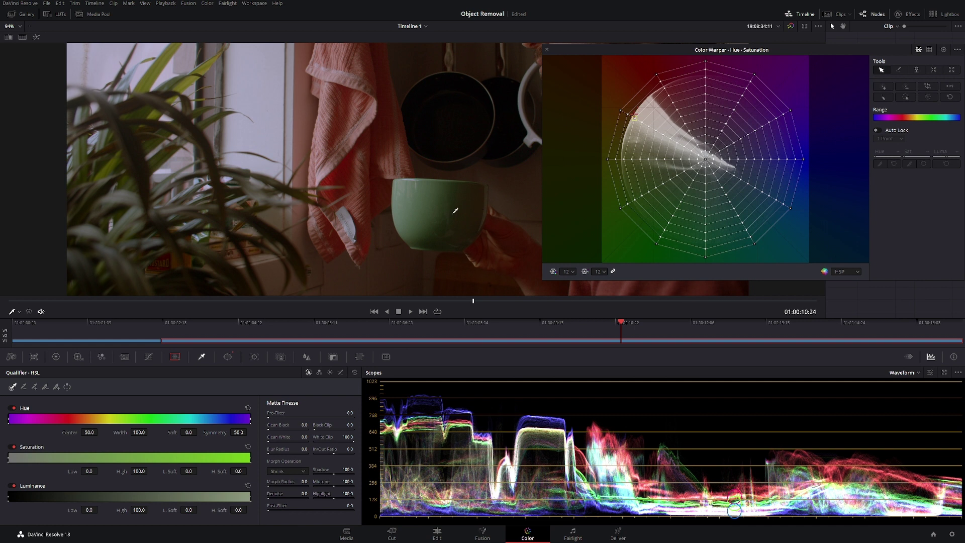
# - Set the viewer overlay to Qualifier and marquee-select the mesh points covering the mug's greens
pyautogui.click(19, 312)
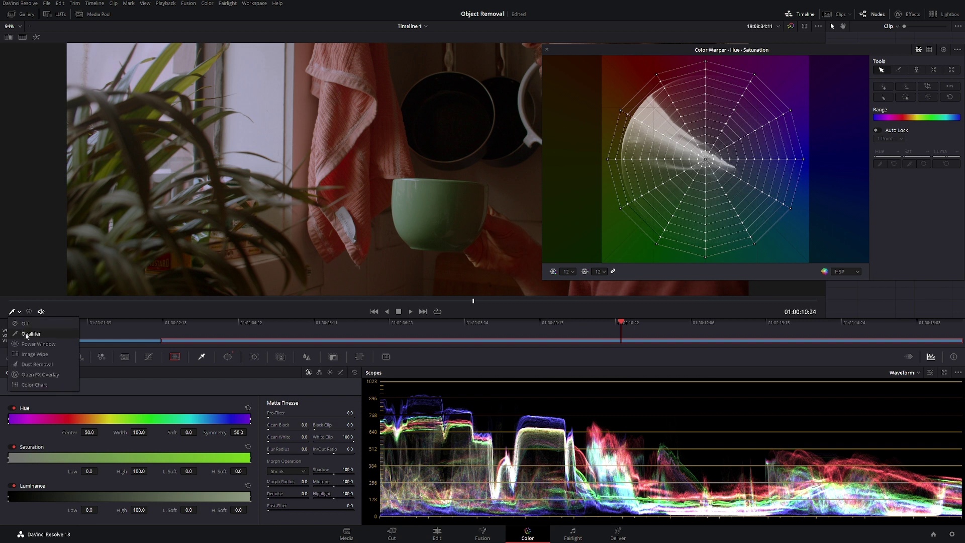
pyautogui.click(27, 335)
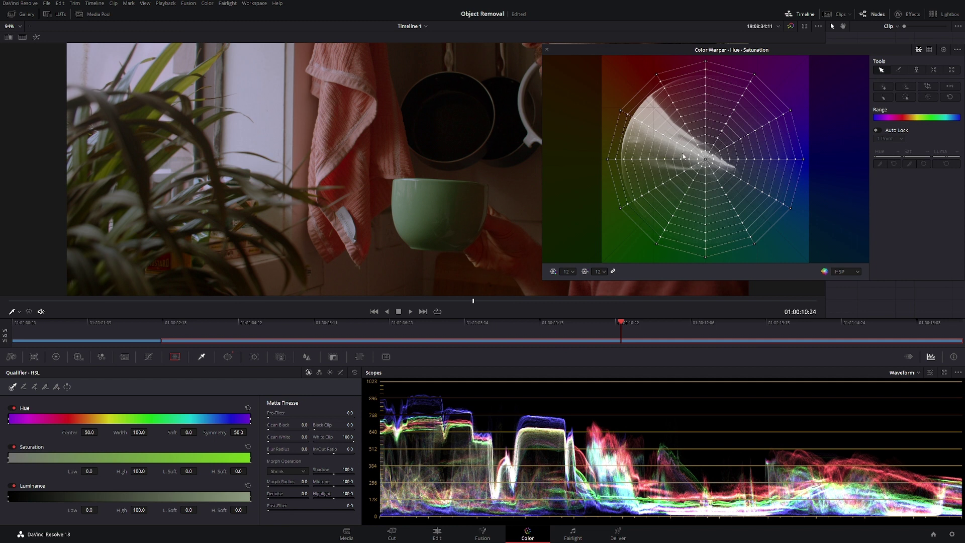
pyautogui.moveTo(682, 154); pyautogui.dragTo(671, 186)
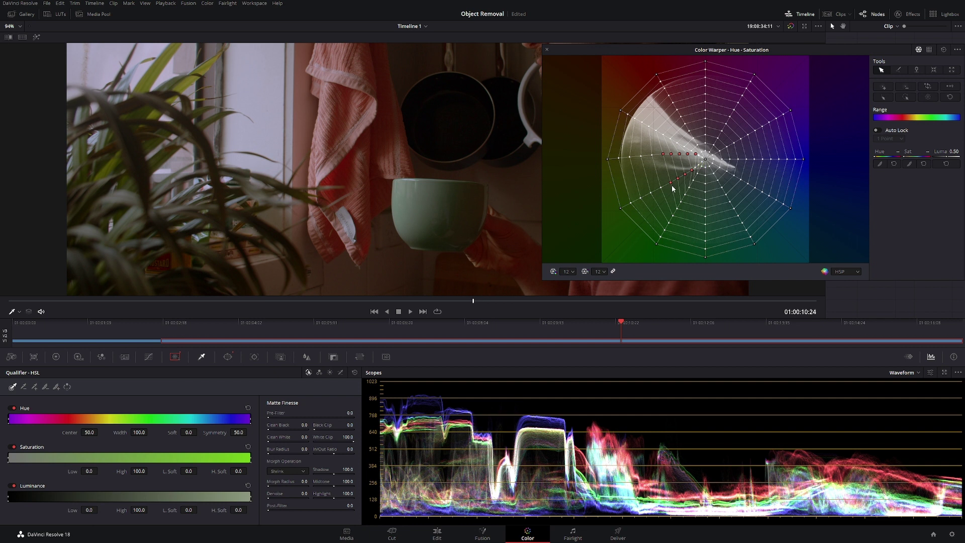
# - Nudge a near-centre mesh point to Hue 0.72, Sat 0.16 and check the dulled mug at 01:00:09:07
pyautogui.click(701, 168)
pyautogui.moveTo(702, 168); pyautogui.dragTo(703, 166)
pyautogui.moveTo(694, 170); pyautogui.dragTo(698, 168)
pyautogui.moveTo(406, 301); pyautogui.dragTo(380, 301)
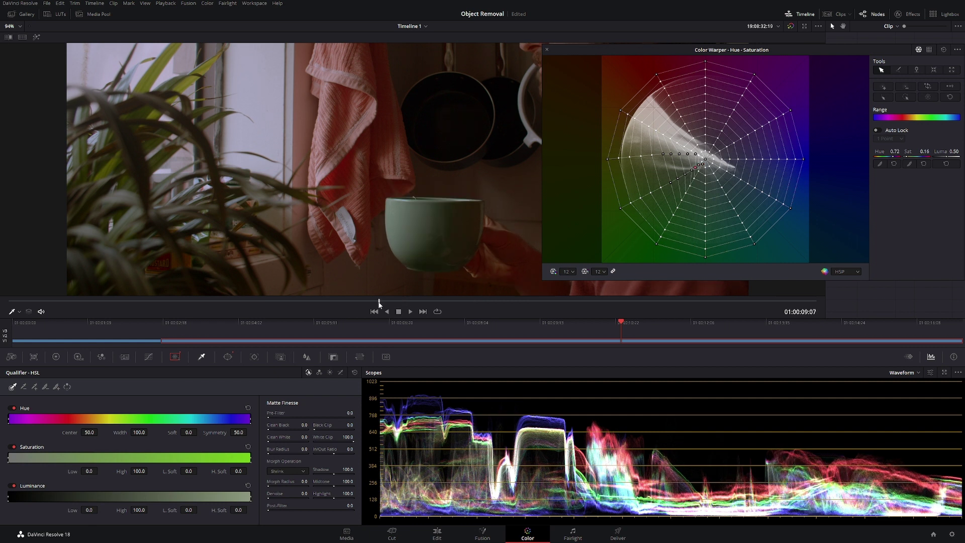
pyautogui.moveTo(880, 52); pyautogui.dragTo(791, 66)
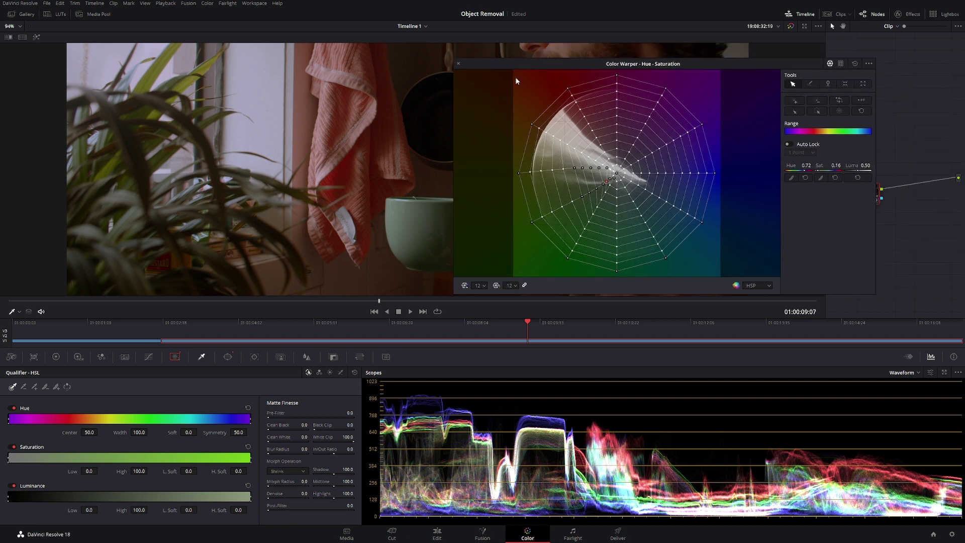
# - Dock the Color Warper back into its panel and step back a few frames
pyautogui.click(459, 64)
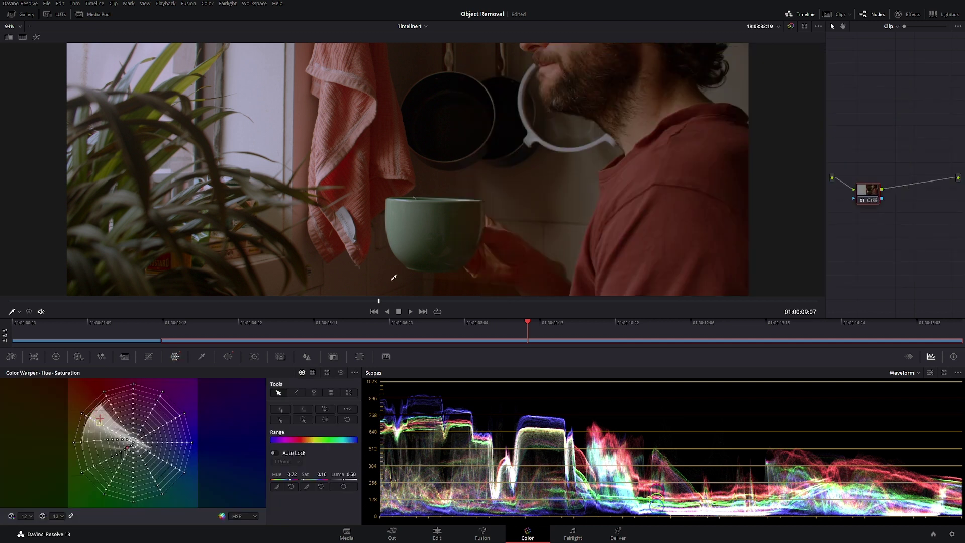
pyautogui.press('Left')
pyautogui.press('Left')
pyautogui.press('Left')
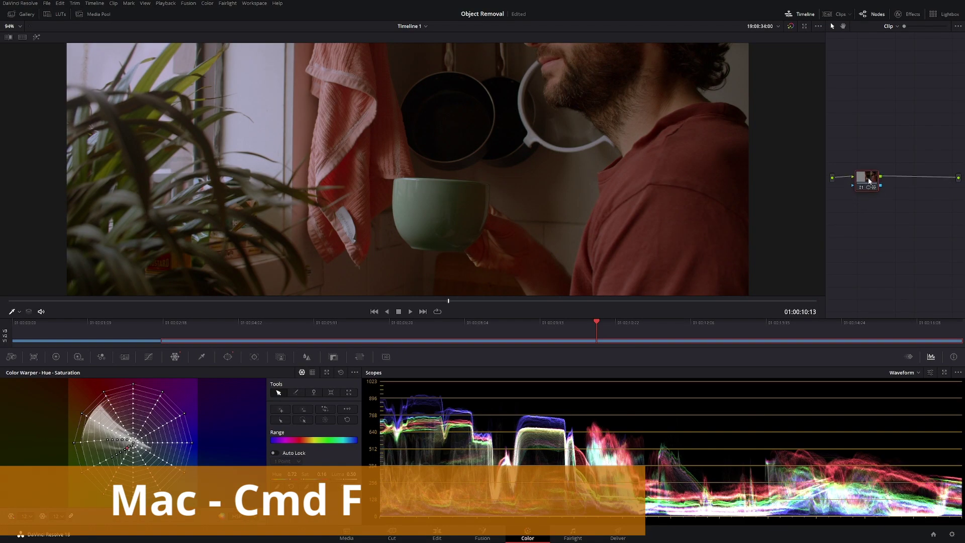
# - Reset node 01's grade and float the Color Warper in its own window
pyautogui.rightClick(869, 179)
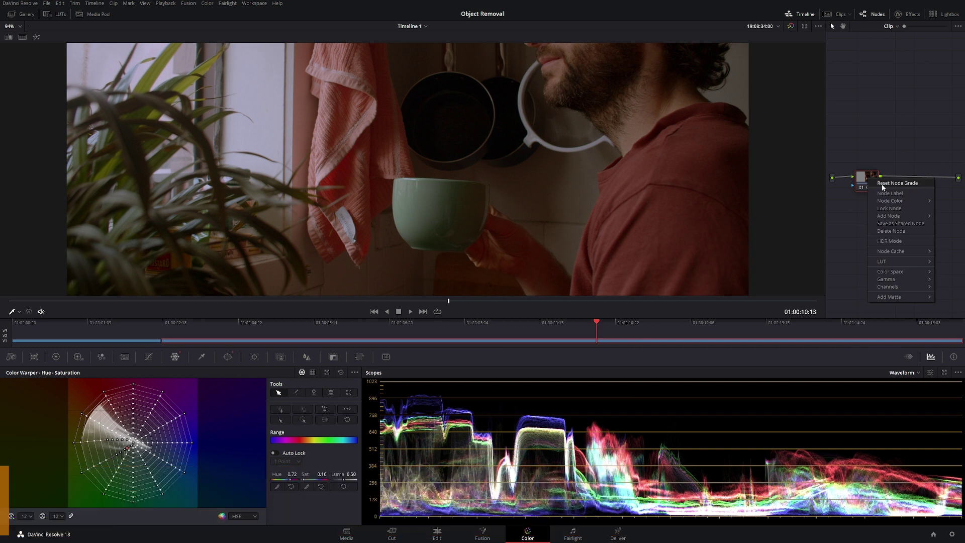
pyautogui.click(883, 186)
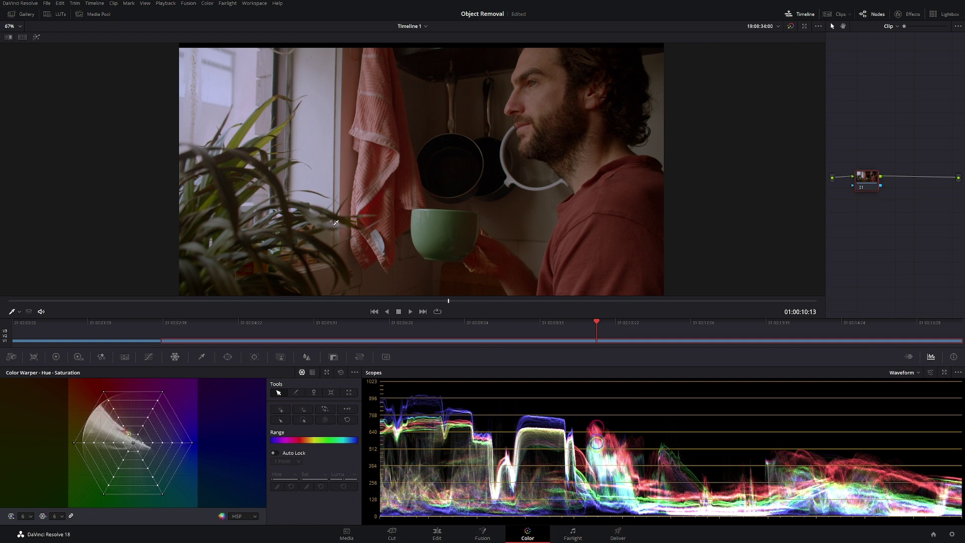
pyautogui.click(326, 374)
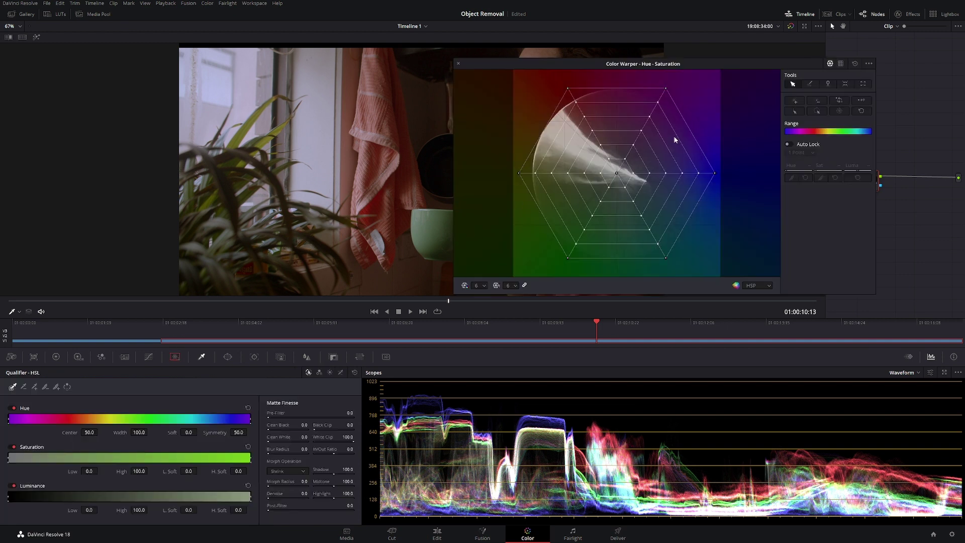
pyautogui.moveTo(699, 64); pyautogui.dragTo(702, 58)
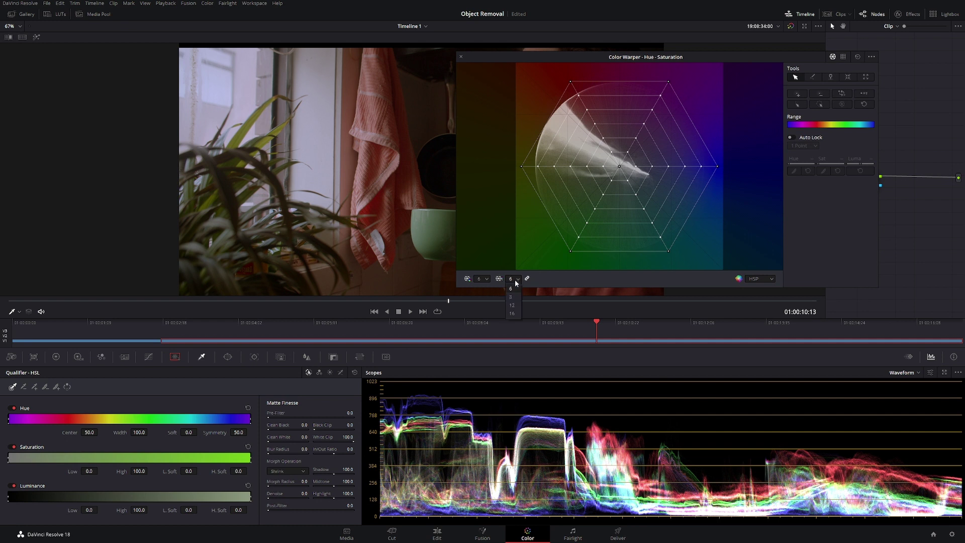
# - Switch the warper to a 12-point mesh and select three points on the red-orange spoke
pyautogui.click(512, 305)
pyautogui.moveTo(568, 57); pyautogui.dragTo(638, 54)
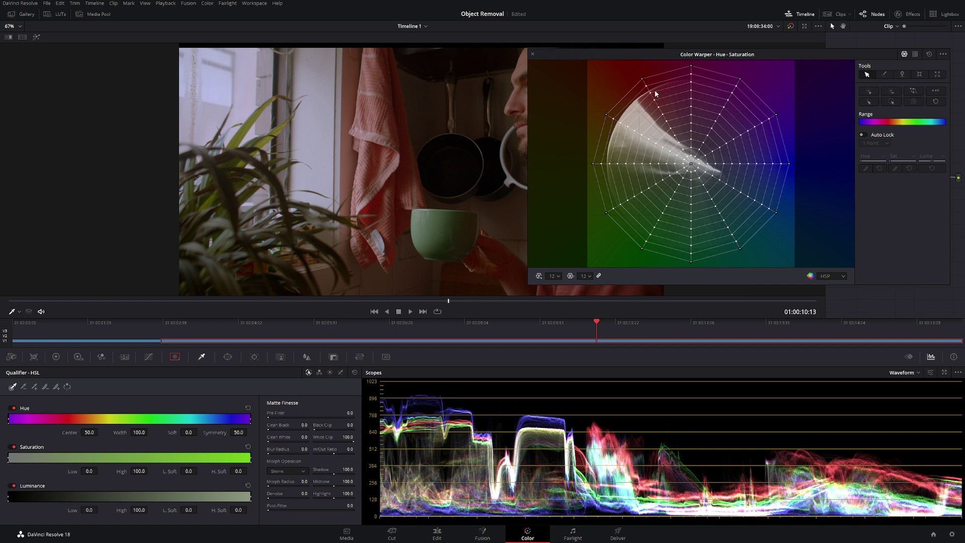
pyautogui.moveTo(655, 92)
pyautogui.mouseDown()
pyautogui.moveTo(620, 120)
pyautogui.moveTo(618, 141)
pyautogui.moveTo(651, 144)
pyautogui.mouseUp()
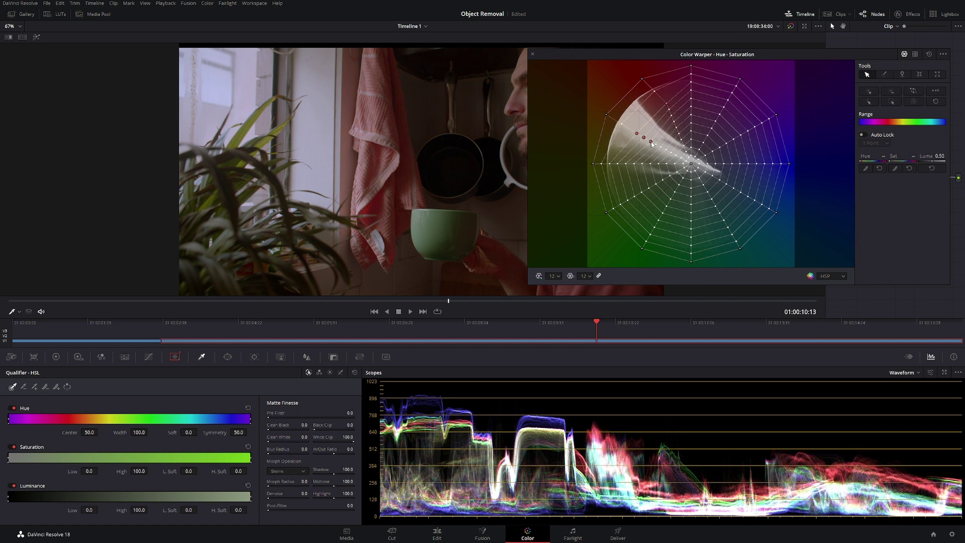
pyautogui.moveTo(582, 54); pyautogui.dragTo(727, 95)
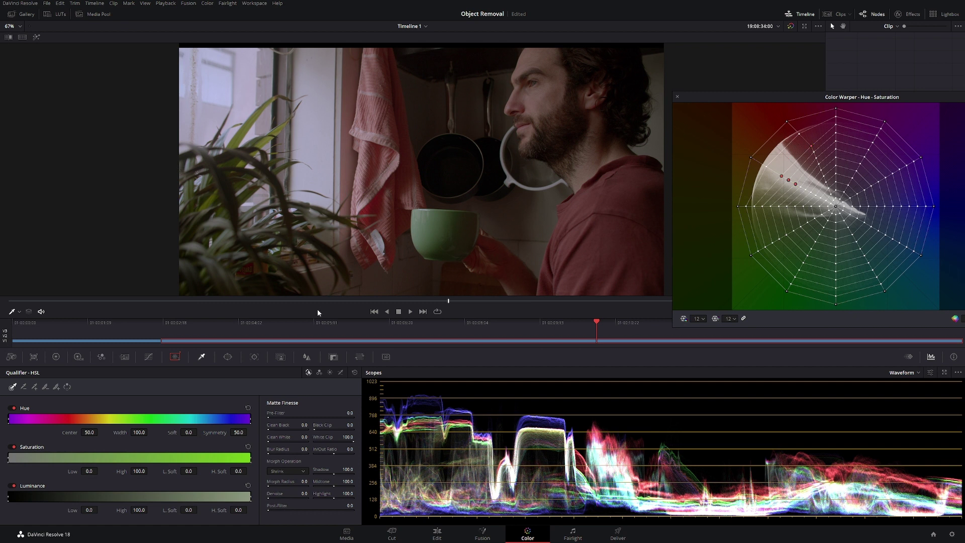
# - Start a Curve window and place points along the towel's bottom edge, checking later frames
pyautogui.click(228, 356)
pyautogui.click(17, 466)
pyautogui.click(367, 269)
pyautogui.click(377, 261)
pyautogui.click(382, 271)
pyautogui.click(389, 273)
pyautogui.click(393, 263)
pyautogui.click(397, 253)
pyautogui.click(397, 240)
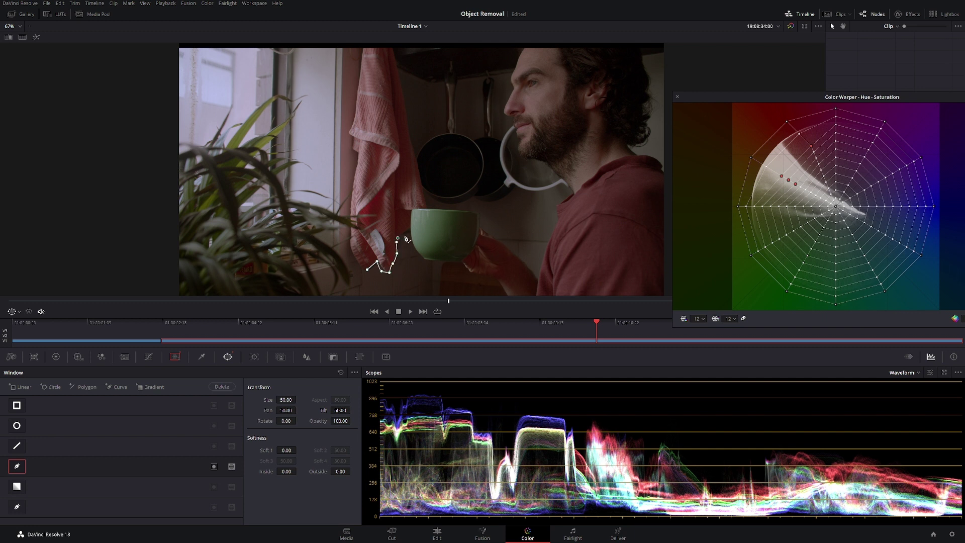
pyautogui.click(585, 300)
pyautogui.click(630, 301)
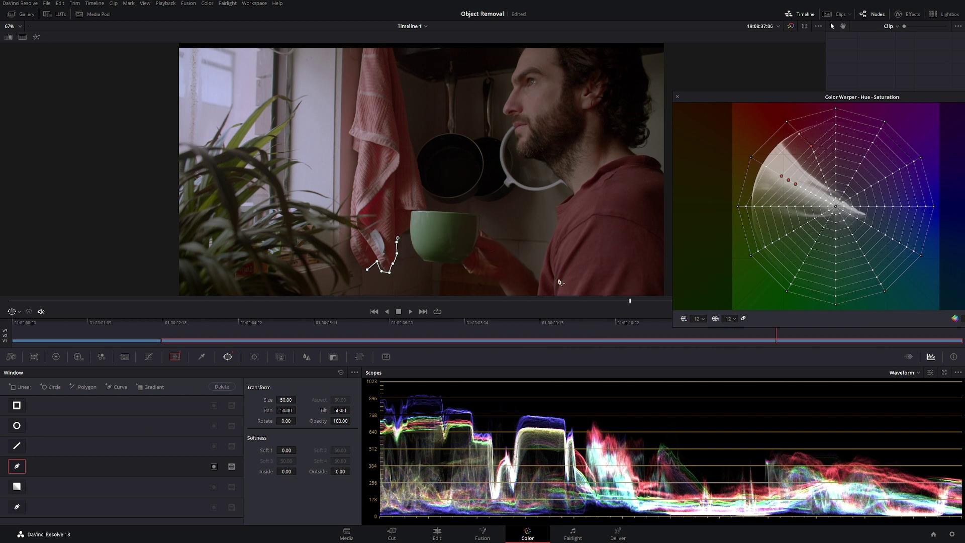
pyautogui.click(674, 302)
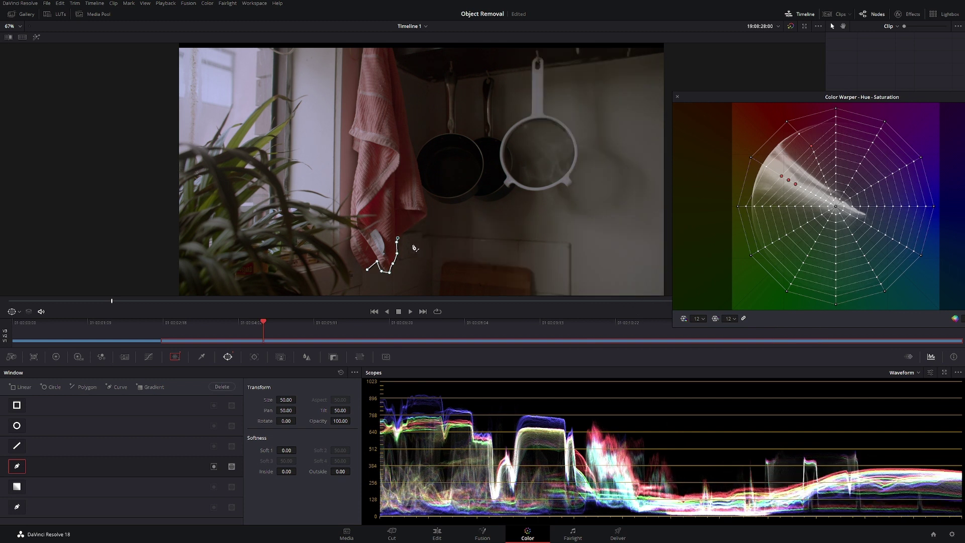
# - Trace the curve outline up the towel's right edge toward its top
pyautogui.moveTo(423, 220); pyautogui.dragTo(429, 207)
pyautogui.click(428, 201)
pyautogui.click(424, 182)
pyautogui.click(416, 152)
pyautogui.click(410, 144)
pyautogui.click(409, 130)
pyautogui.scroll(-1, 408, 77)
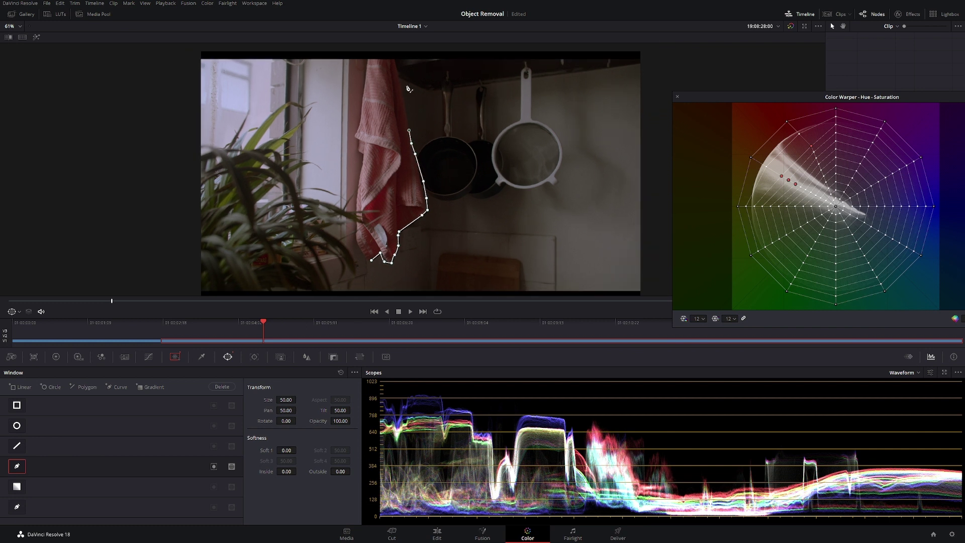
# - Continue the outline across the top and down the towel's left edge, closing the shape
pyautogui.click(394, 55)
pyautogui.click(389, 57)
pyautogui.click(373, 56)
pyautogui.click(367, 58)
pyautogui.click(362, 87)
pyautogui.click(359, 108)
pyautogui.click(356, 131)
pyautogui.click(361, 154)
pyautogui.click(364, 162)
pyautogui.click(358, 178)
pyautogui.click(357, 193)
pyautogui.click(353, 215)
pyautogui.click(355, 232)
pyautogui.click(357, 245)
pyautogui.click(361, 257)
pyautogui.click(372, 264)
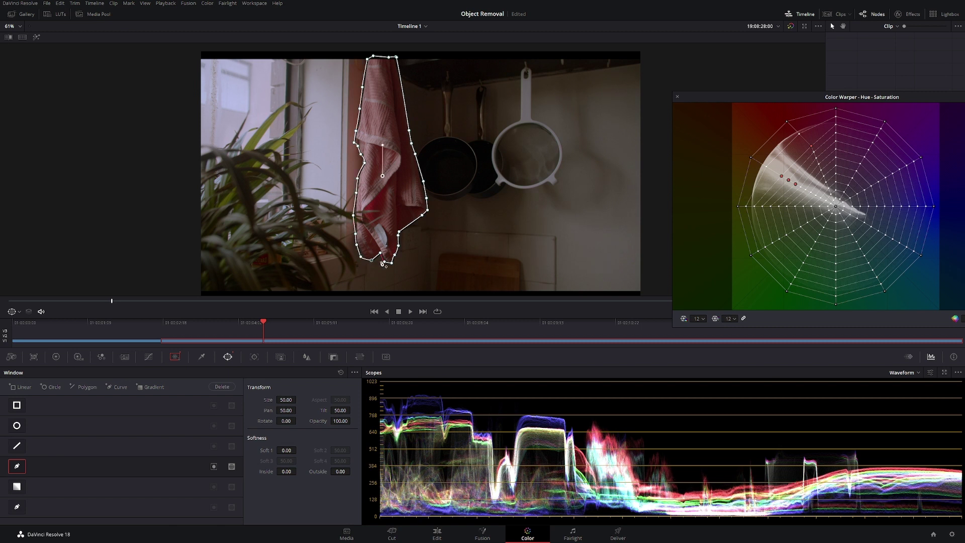
# - Raise the towel window's Softness Inside to 2.02
pyautogui.scroll(1, 376, 267)
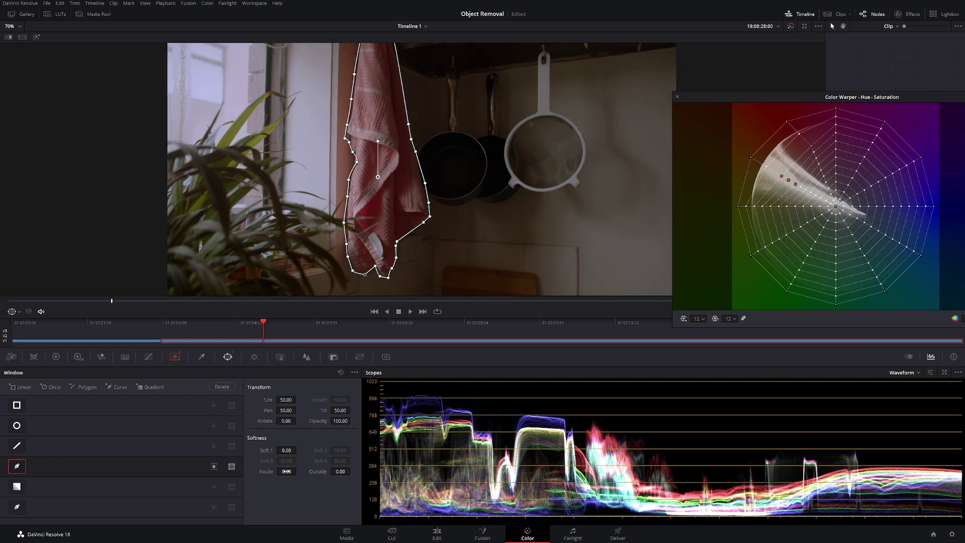
pyautogui.moveTo(299, 471); pyautogui.dragTo(353, 471)
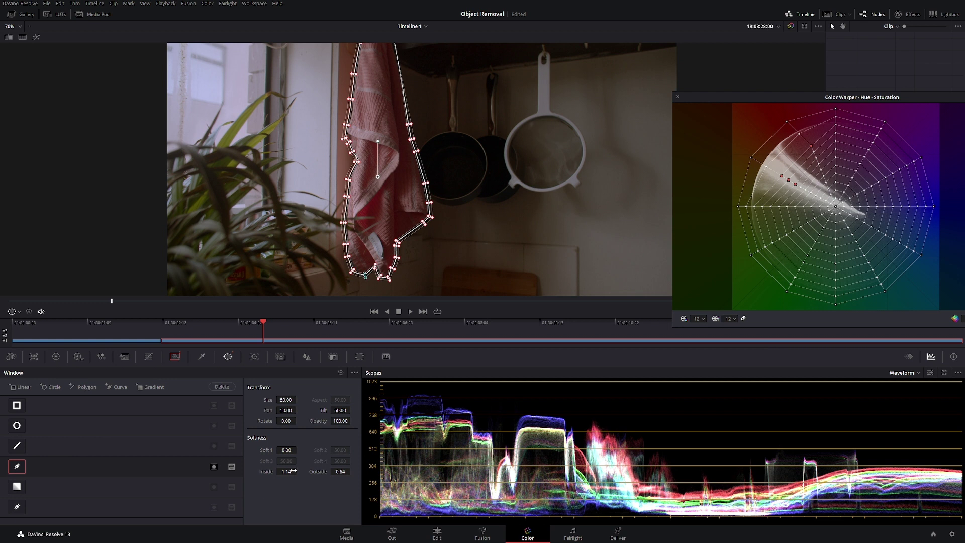
pyautogui.moveTo(291, 470); pyautogui.dragTo(346, 224)
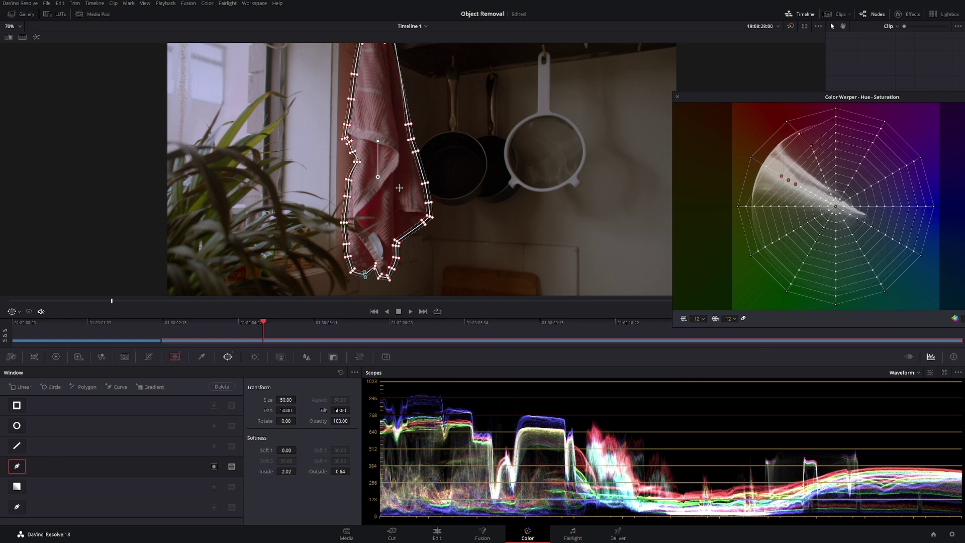
pyautogui.moveTo(785, 93); pyautogui.dragTo(648, 78)
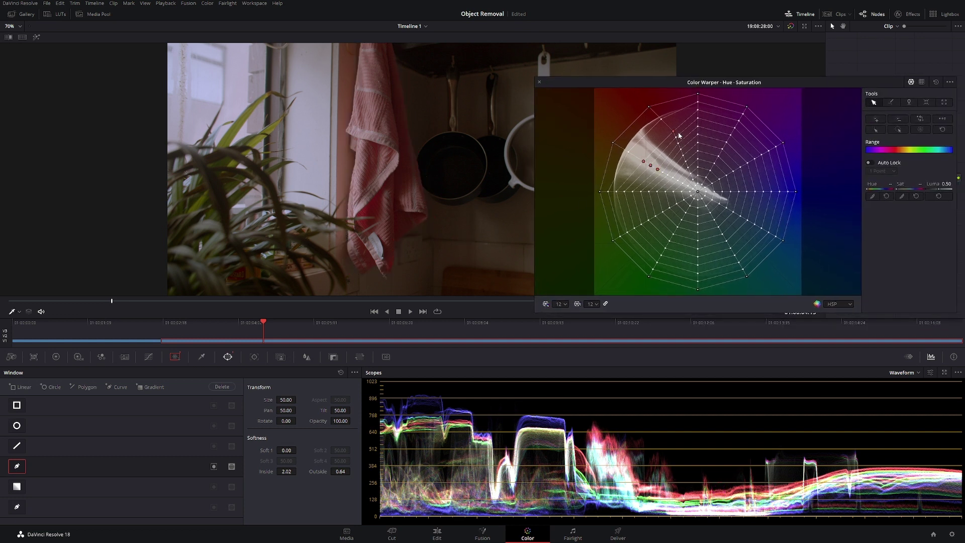
# - Nudge the selected warper points slightly and reposition the floating Color Warper window
pyautogui.moveTo(677, 135); pyautogui.dragTo(677, 139)
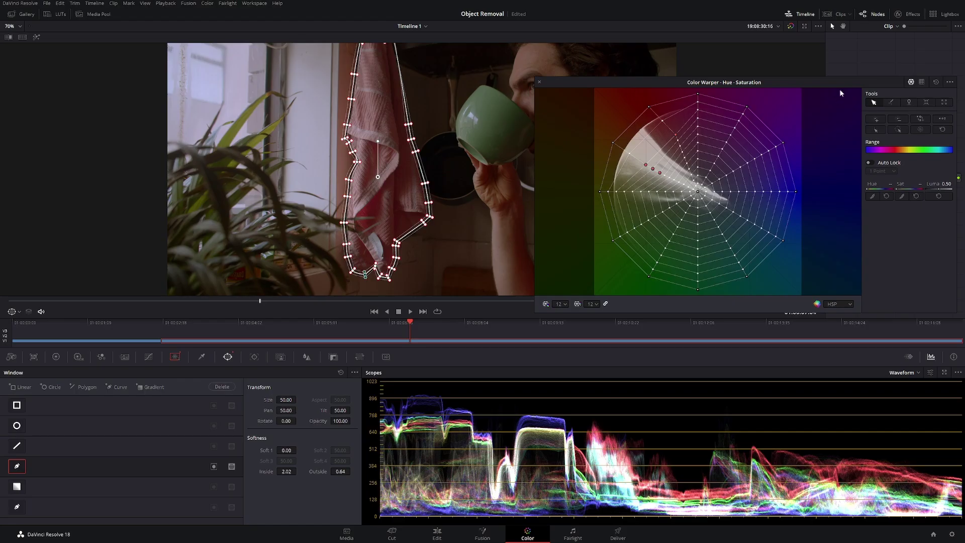
pyautogui.moveTo(786, 80); pyautogui.dragTo(579, 72)
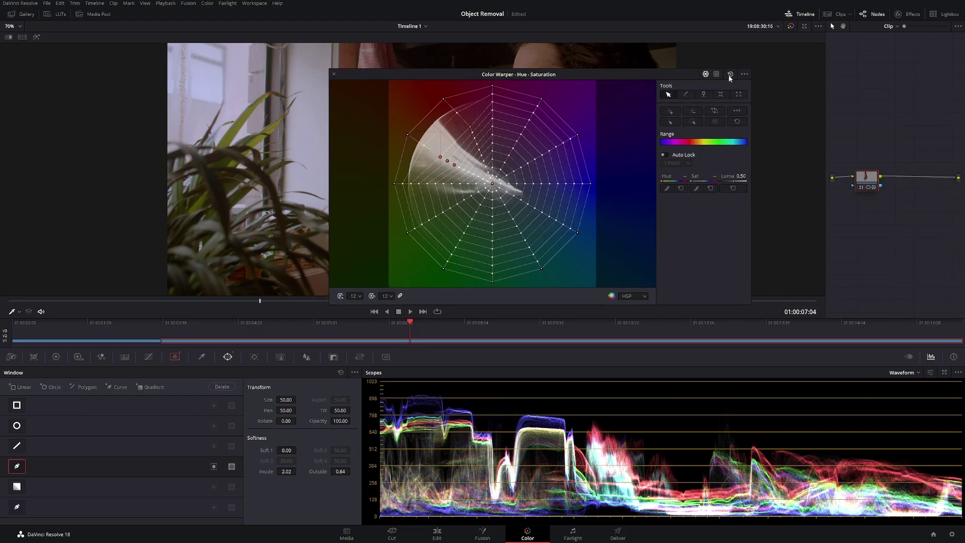
pyautogui.moveTo(449, 79); pyautogui.dragTo(593, 95)
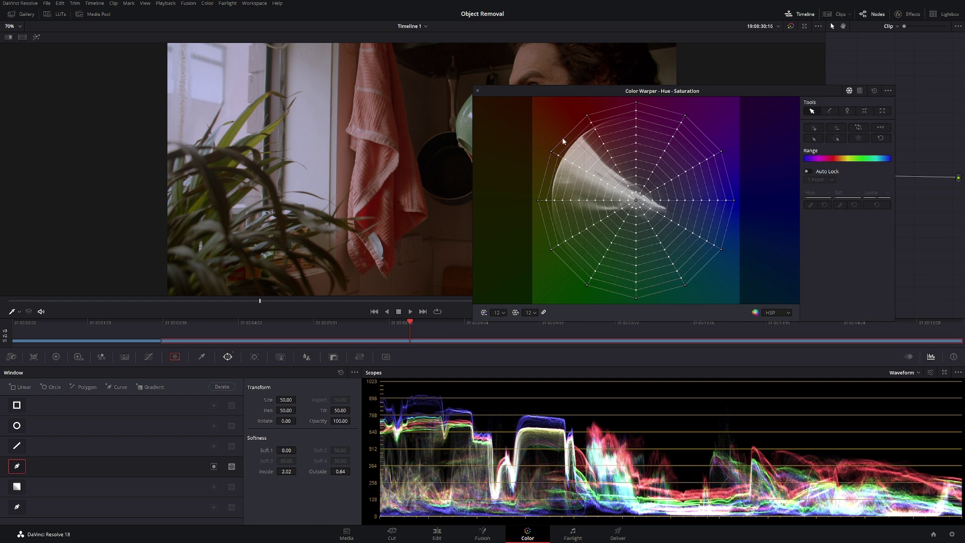
# - Pull the red hue point toward the mesh centre to mute the towel, then dock the Color Warper
pyautogui.click(587, 172)
pyautogui.moveTo(588, 175); pyautogui.dragTo(573, 208)
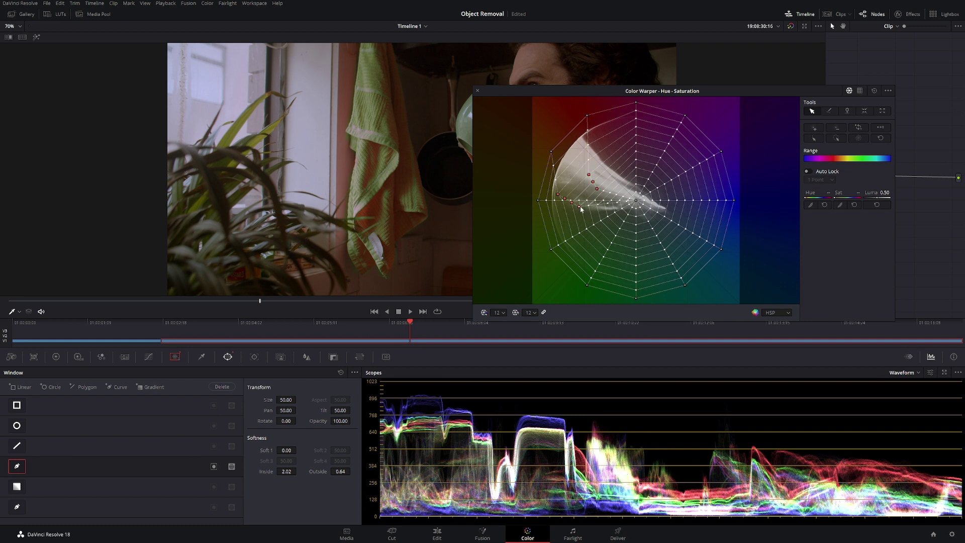
pyautogui.moveTo(580, 210); pyautogui.dragTo(619, 159)
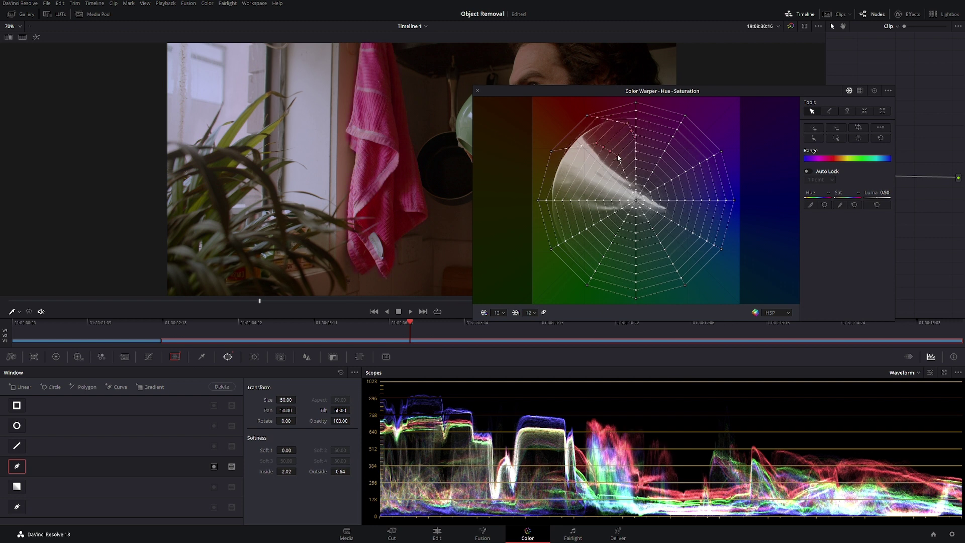
pyautogui.moveTo(619, 159); pyautogui.dragTo(600, 173)
pyautogui.click(874, 91)
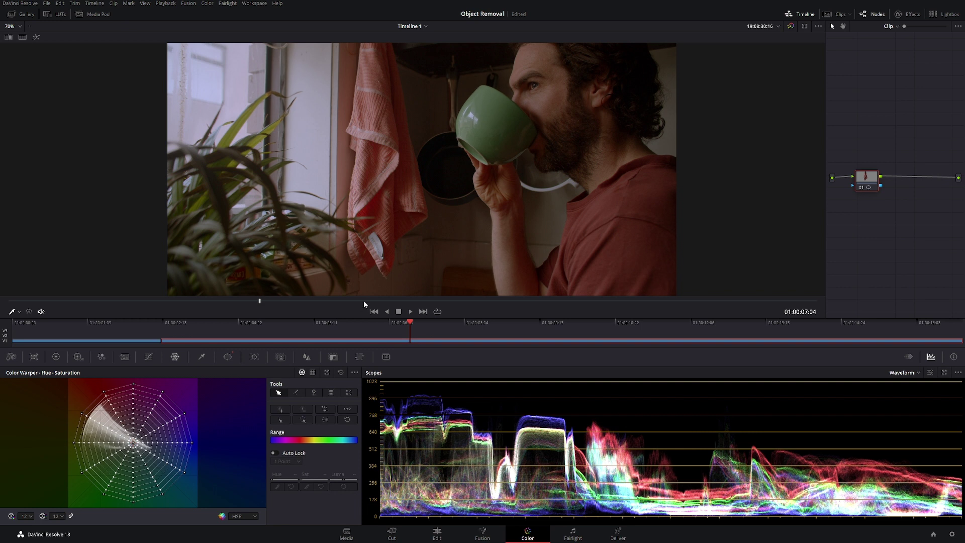
# - Show the Hue vs Sat curve in the Curves palette, scrubbing between earlier and later frames
pyautogui.moveTo(364, 300); pyautogui.dragTo(556, 301)
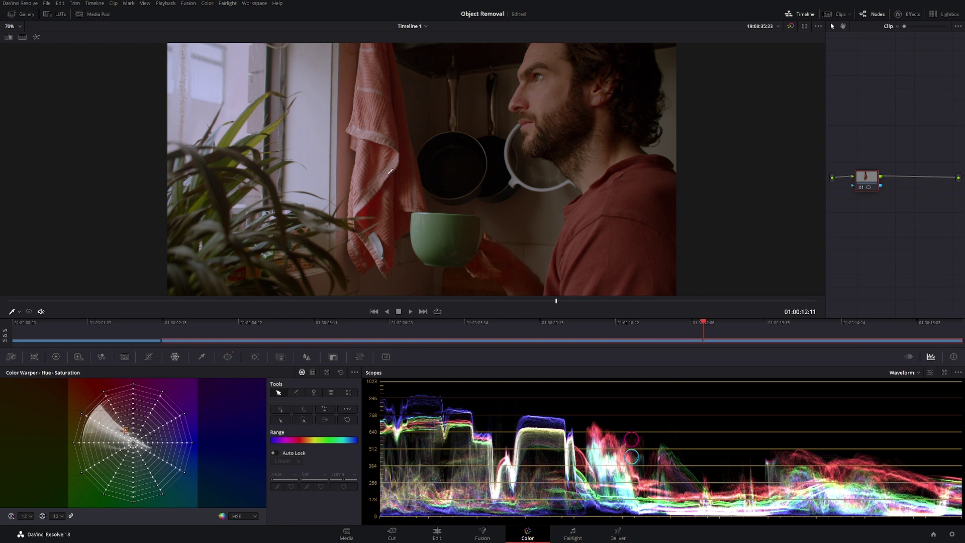
pyautogui.click(149, 357)
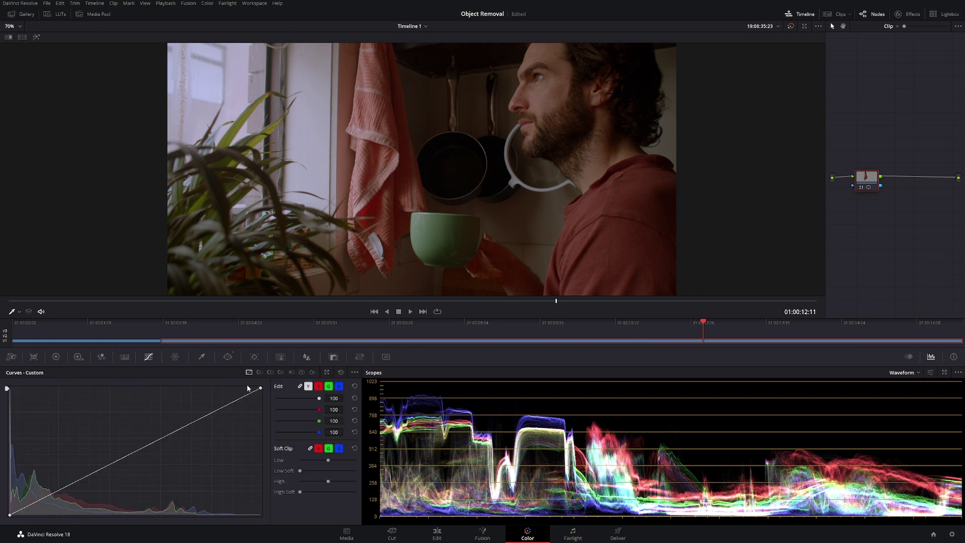
pyautogui.click(262, 372)
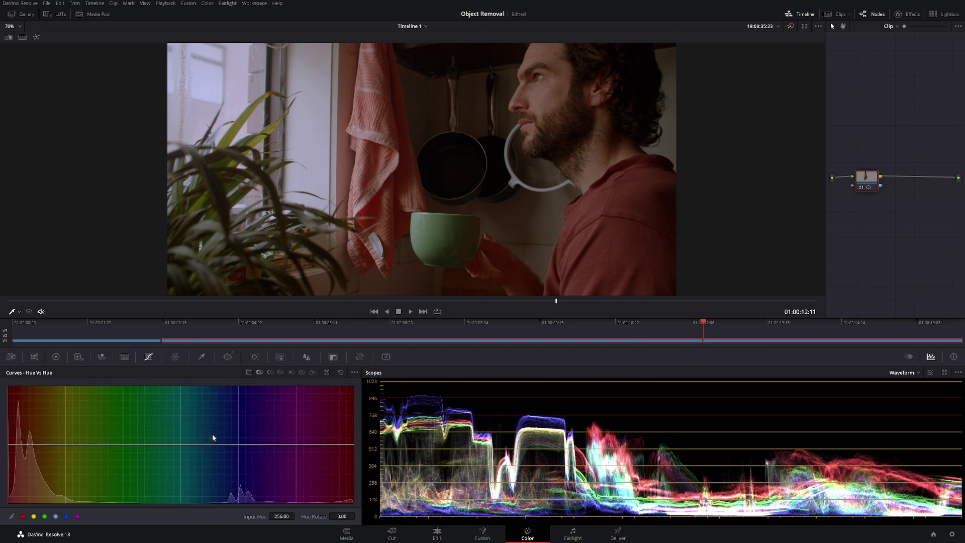
pyautogui.click(270, 373)
pyautogui.click(375, 301)
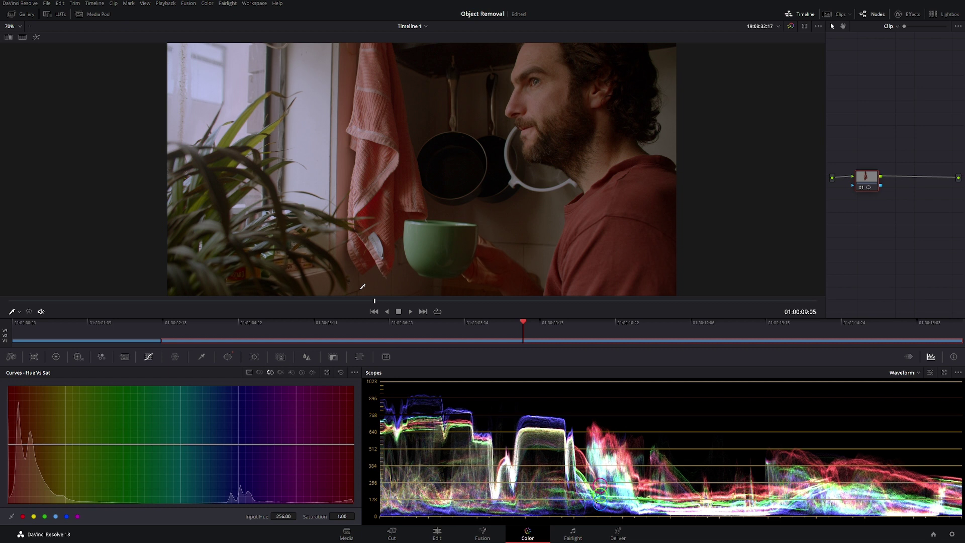
pyautogui.click(501, 301)
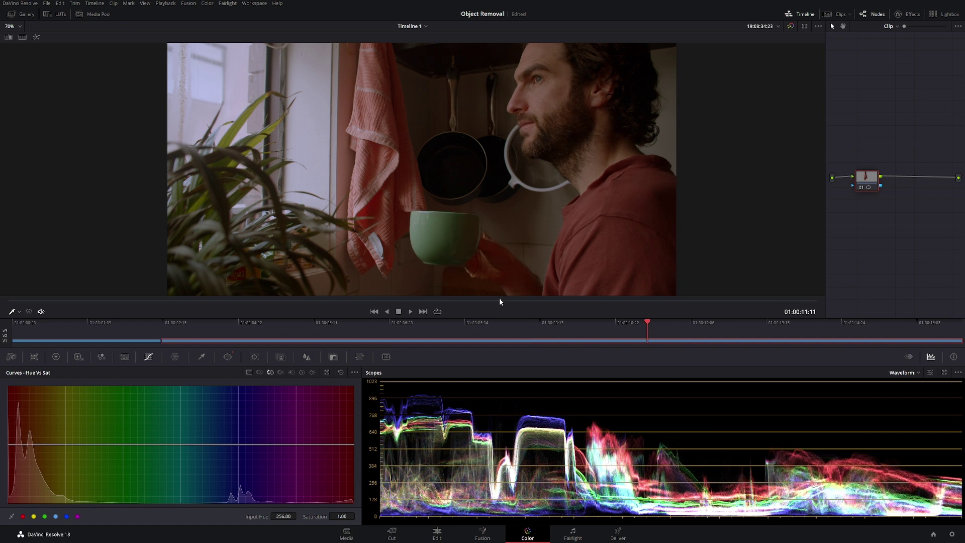